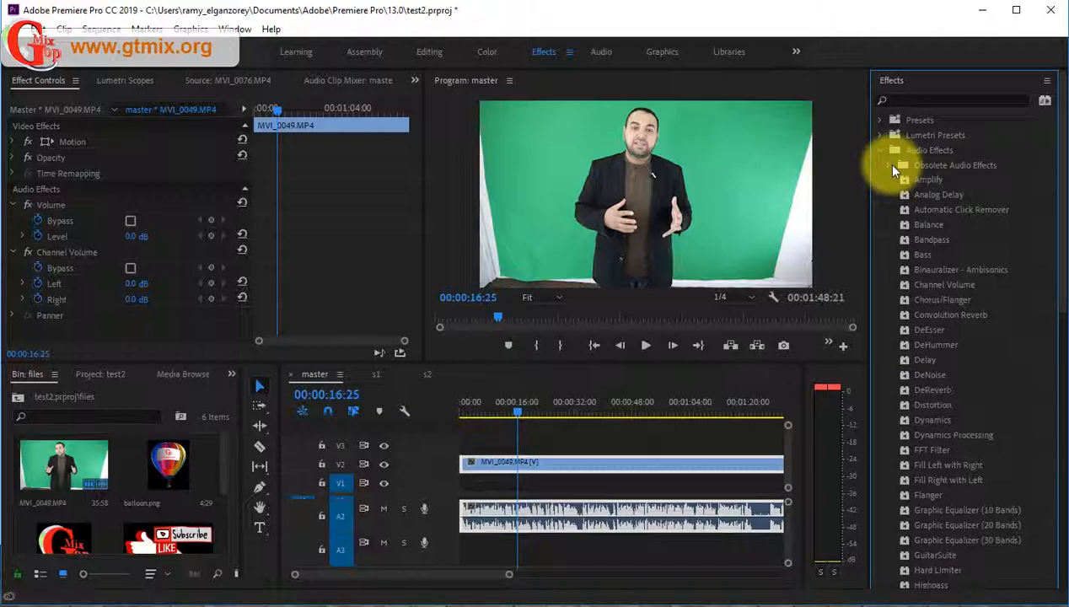
left_click(889, 165)
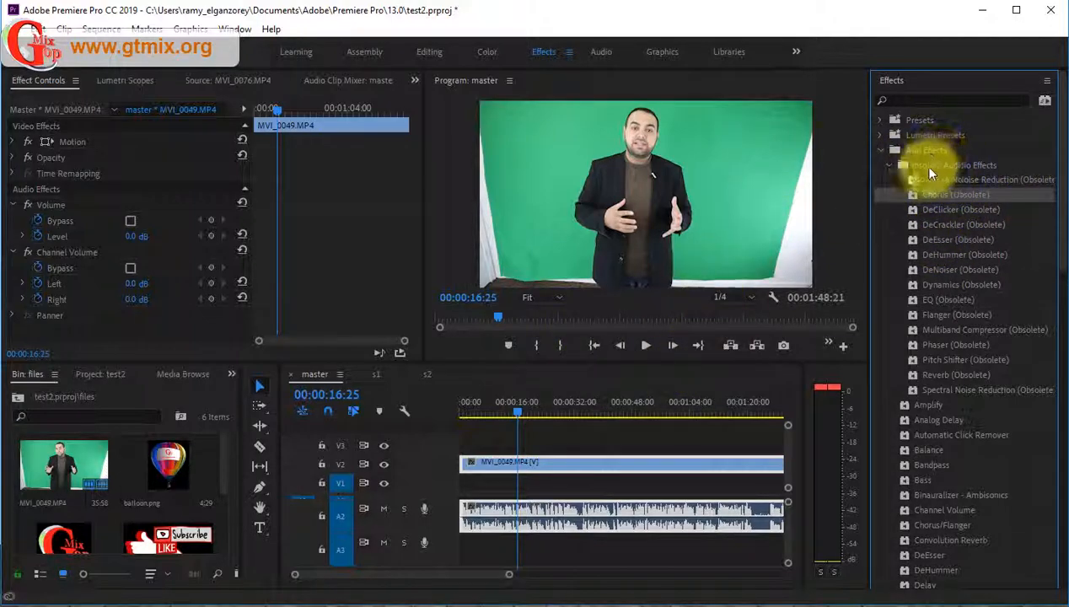
left_click(887, 165)
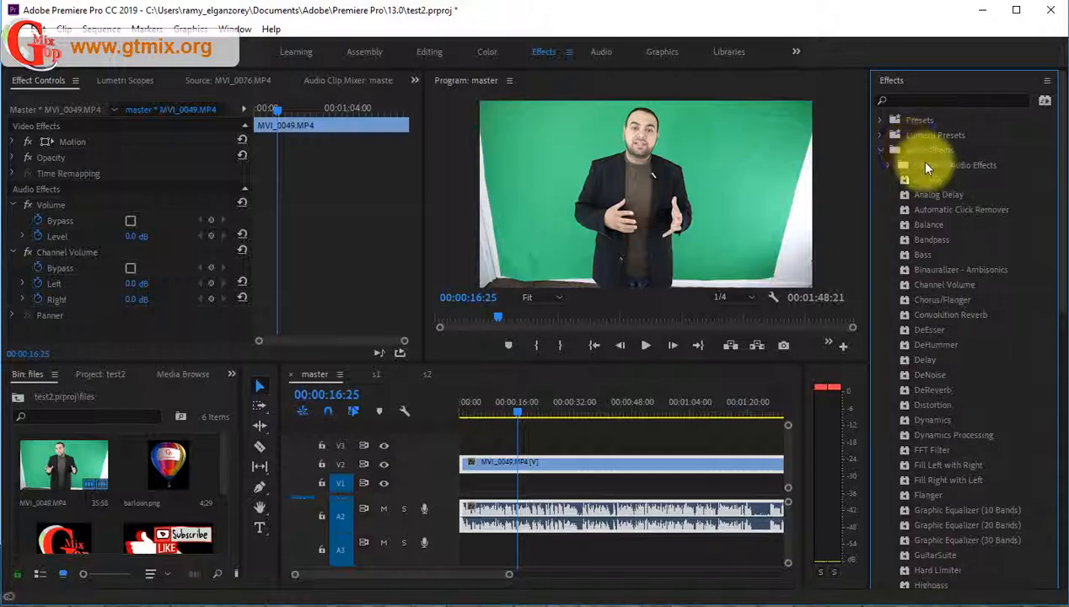
scroll(931, 469, "down", 5)
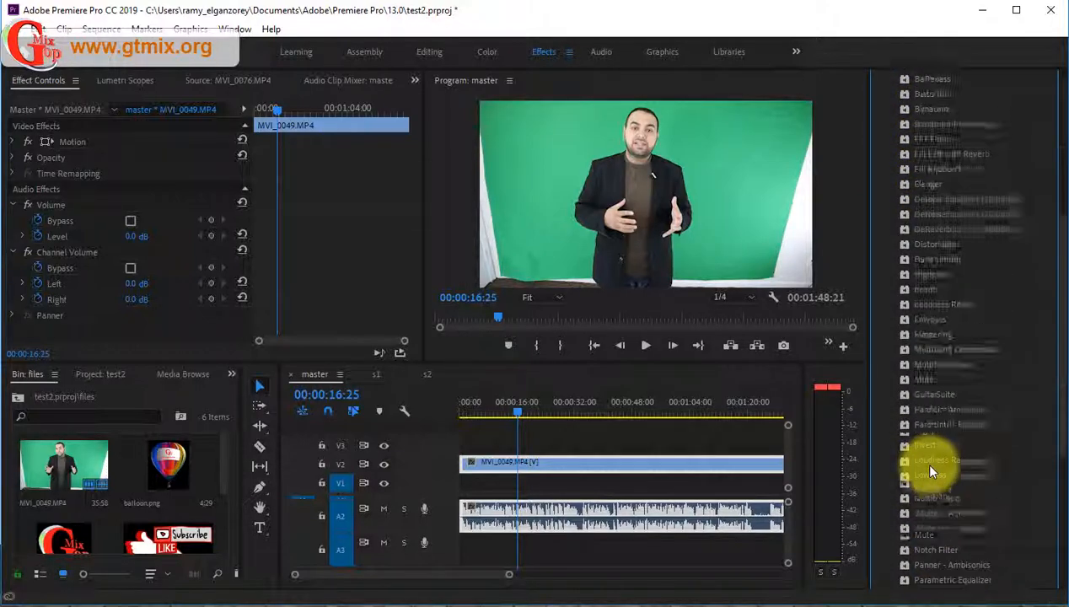
scroll(931, 469, "up", 5)
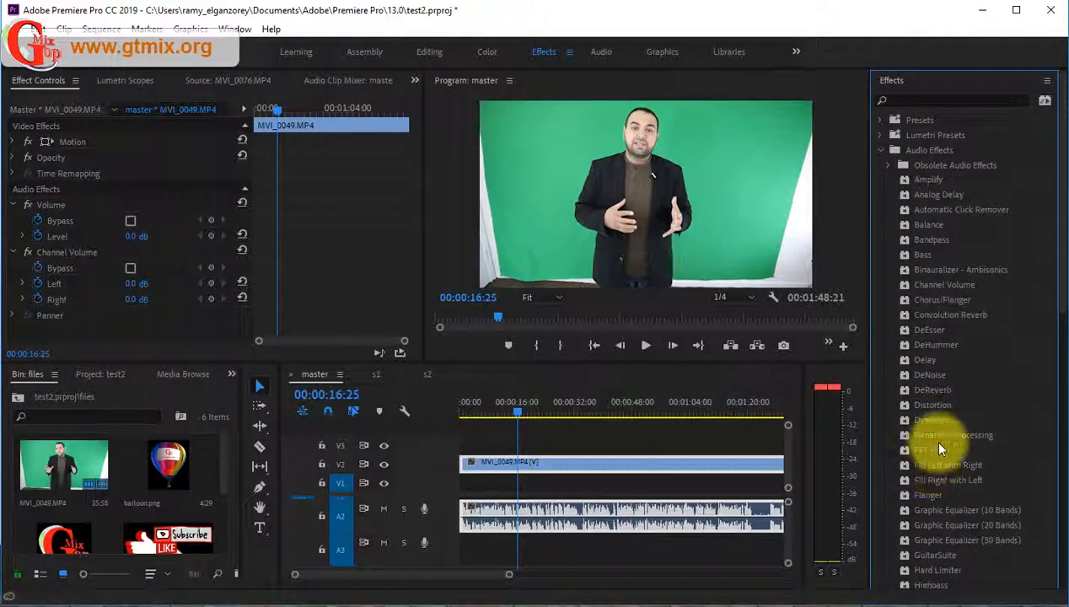
Apply the Chorus (Obsolete) effect to the MVI_0049.MP4 audio on track A2, accepting the newer Chorus/Flanger version
left_click(887, 169)
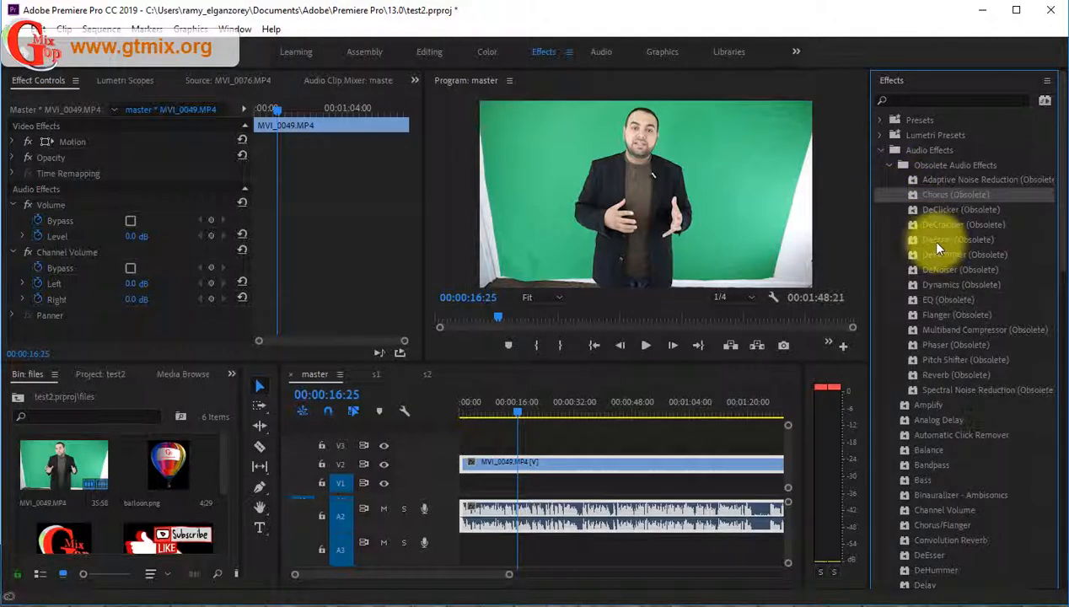
left_click(921, 194)
left_click_drag(920, 194, 557, 521)
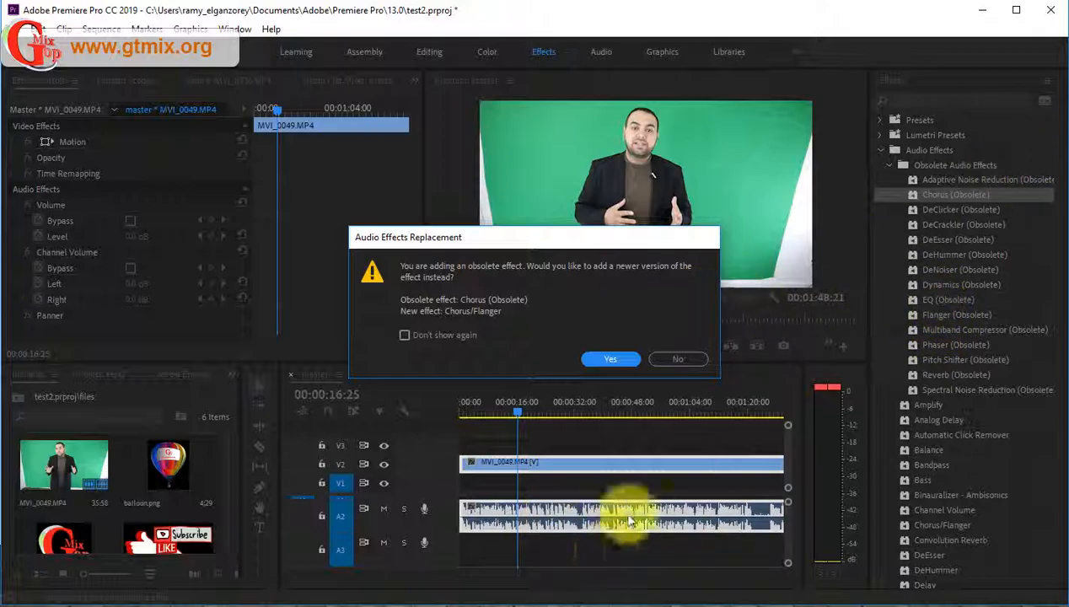
left_click(609, 363)
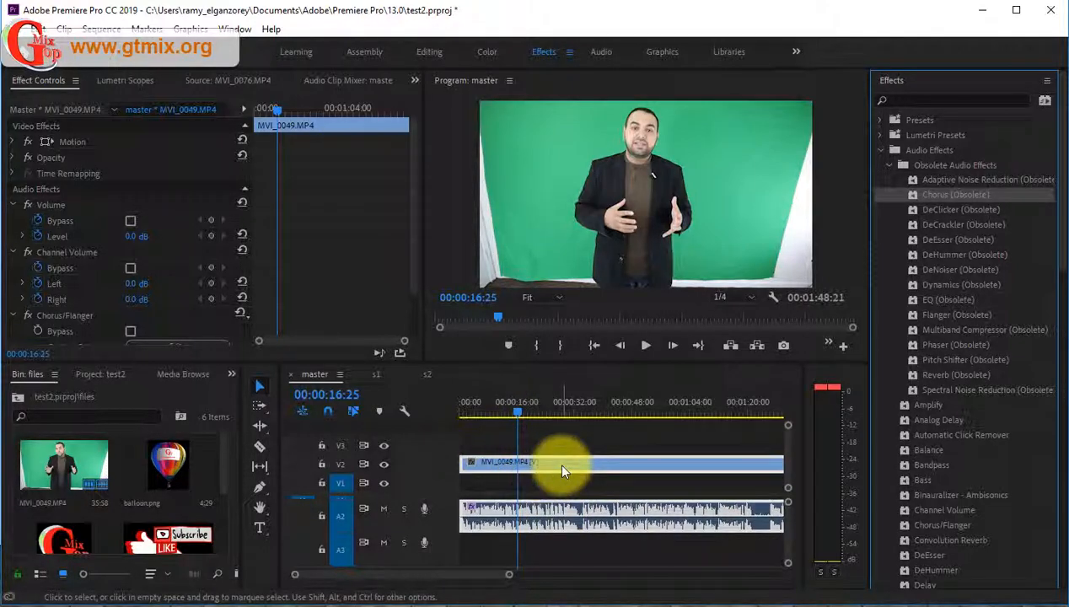
left_click(546, 525)
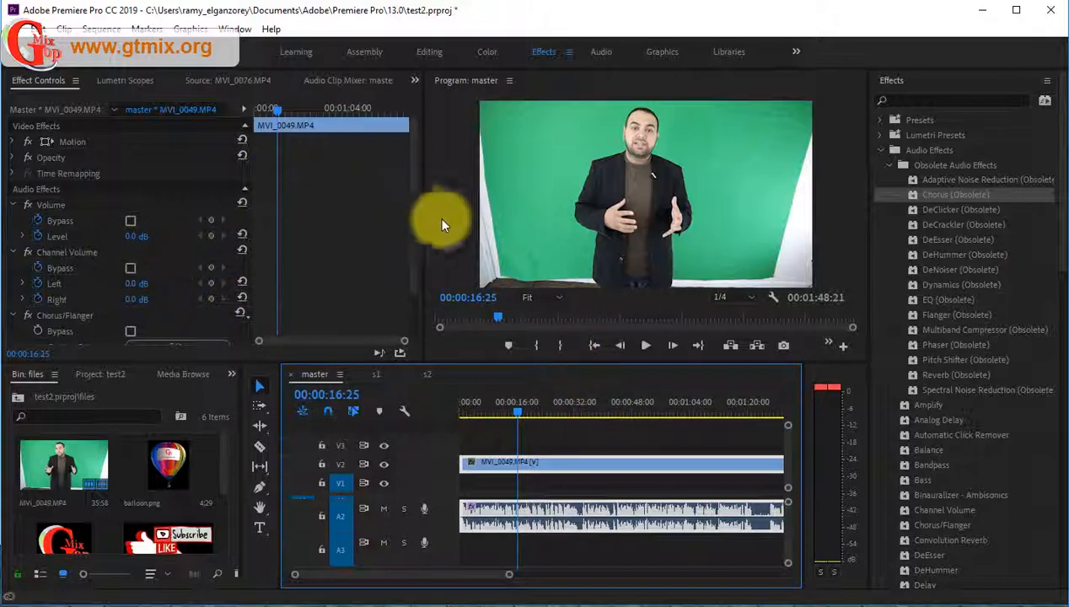
Open the Chorus/Flanger custom setup editor, look through its presets, and move the editor clear of the effect's controls
scroll(406, 239, "down", 2)
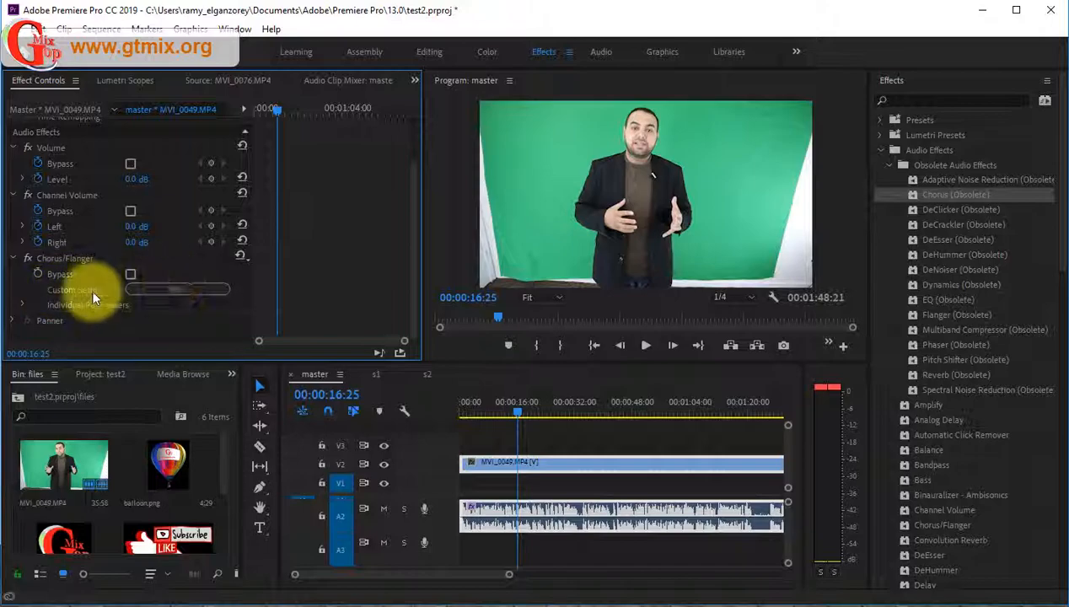
left_click(175, 288)
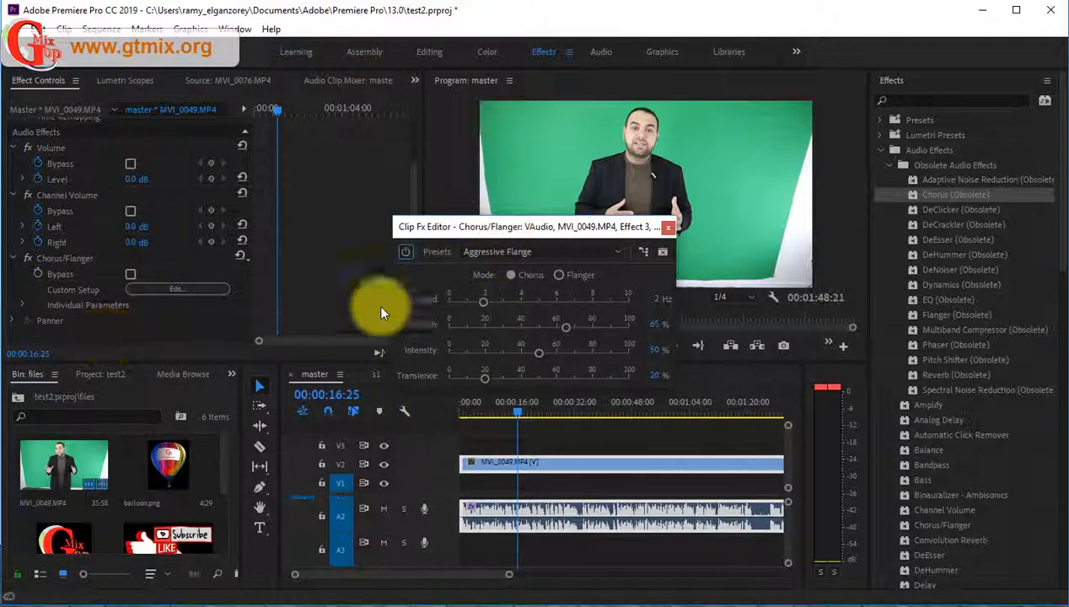
left_click_drag(503, 225, 249, 207)
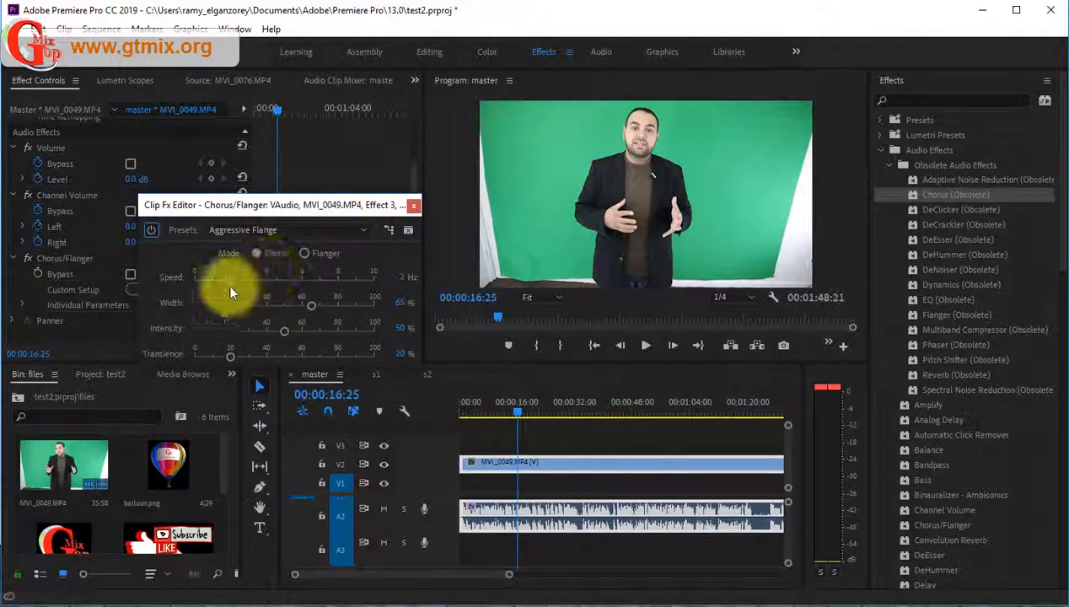
left_click(349, 228)
left_click(280, 217)
left_click(305, 236)
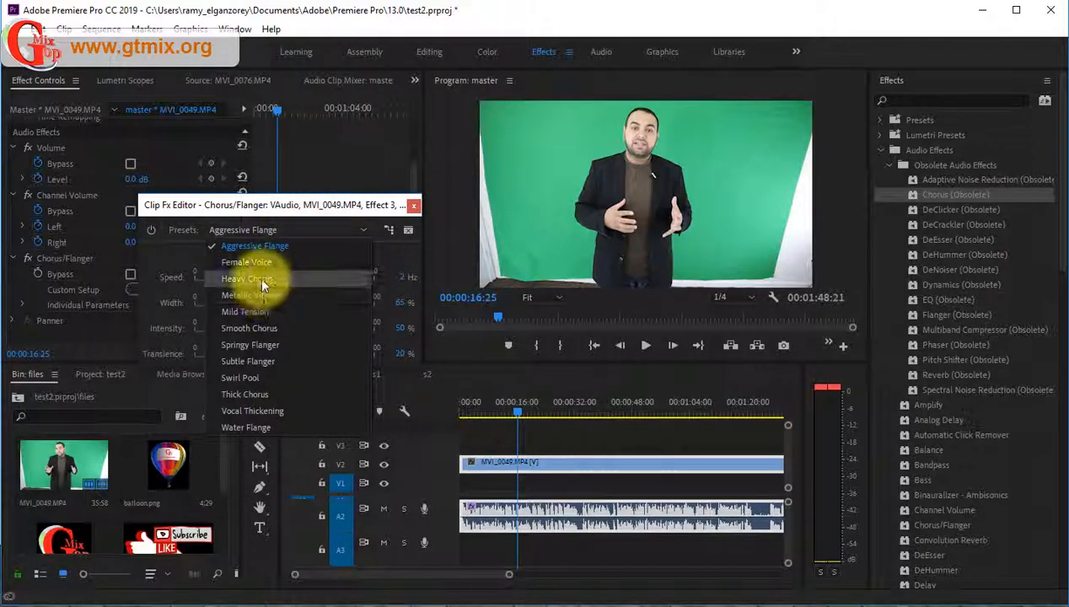
left_click(312, 206)
left_click_drag(259, 206, 366, 72)
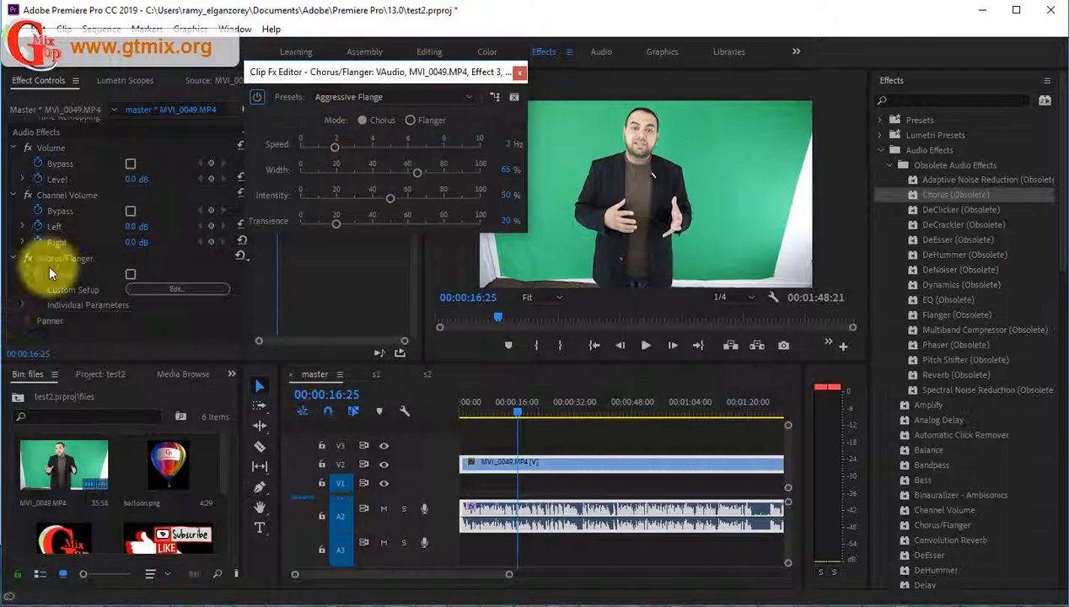
Play the sequence while switching the Chorus/Flanger effect off and on to compare the sound
left_click(31, 258)
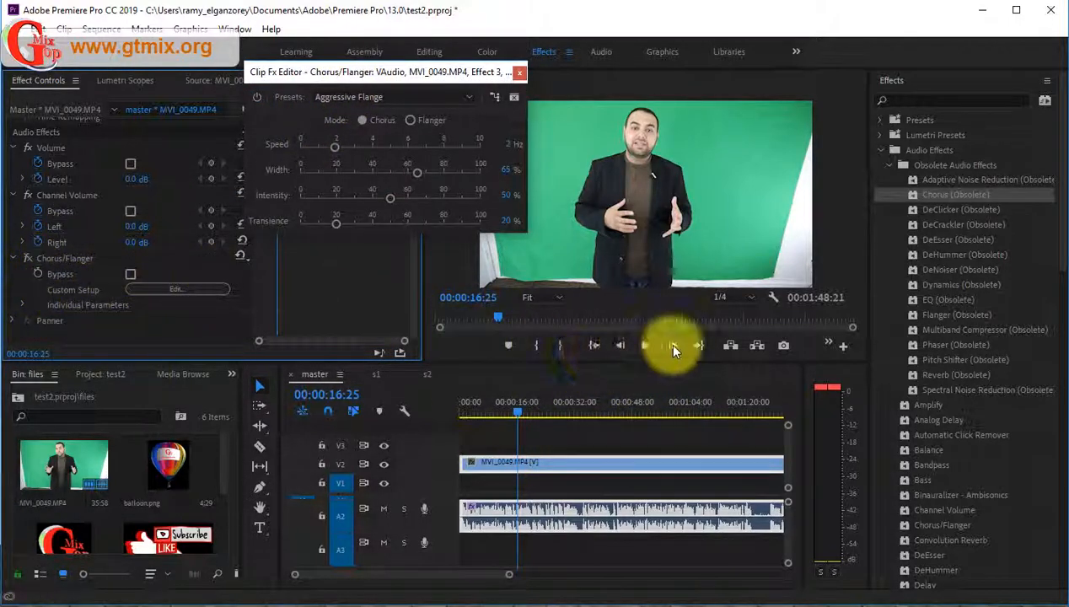
left_click(27, 259)
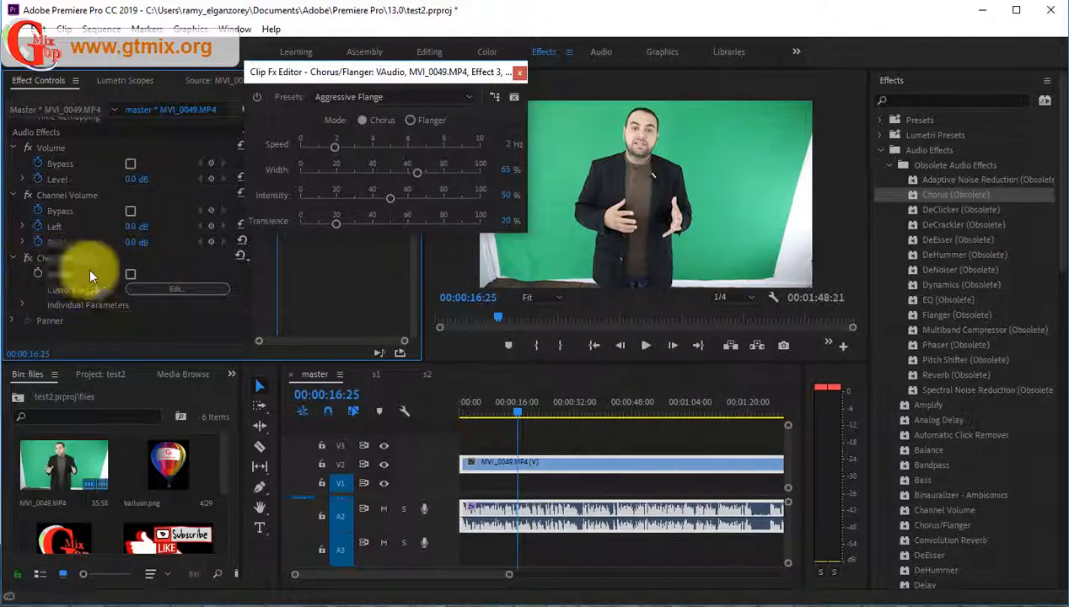
left_click(646, 346)
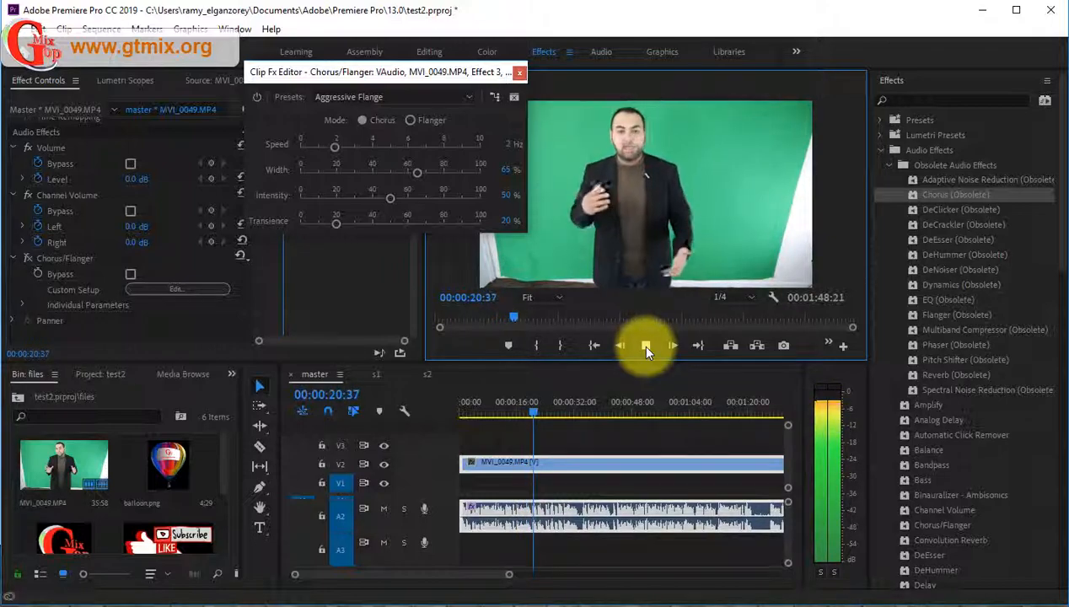
left_click(646, 346)
left_click(28, 258)
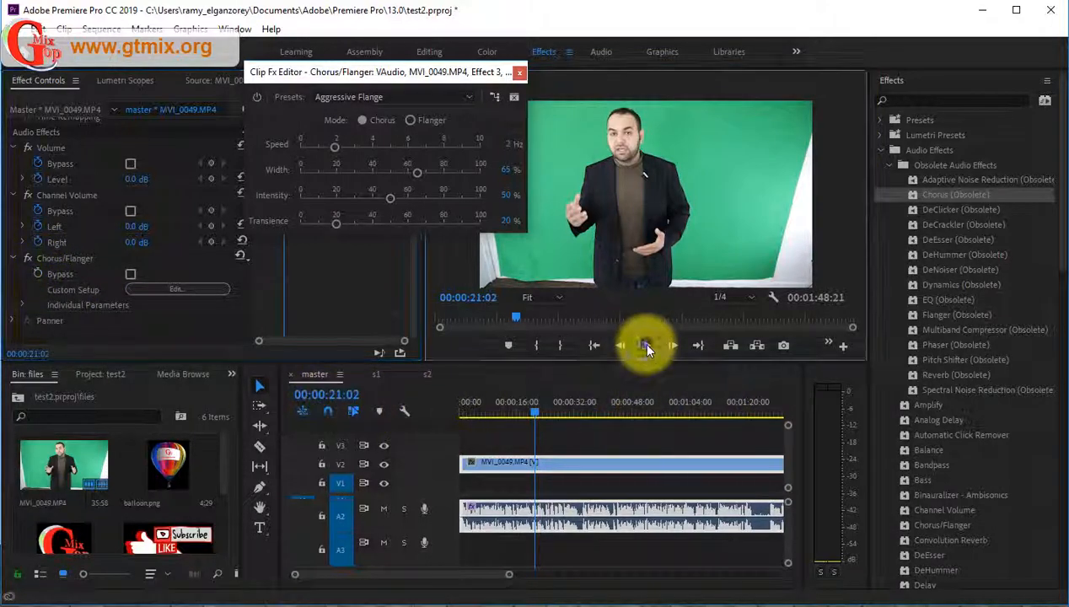
left_click(646, 346)
left_click(28, 258)
left_click(28, 258)
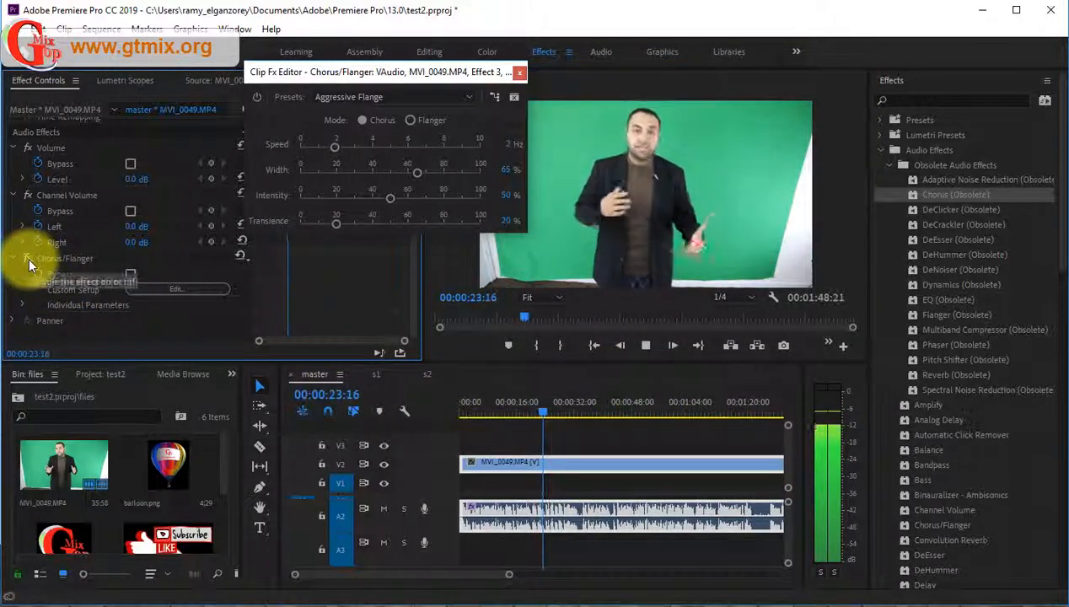
Try the Female Voice preset in the Chorus/Flanger editor, then switch to the Heavy Chorus preset
left_click(395, 99)
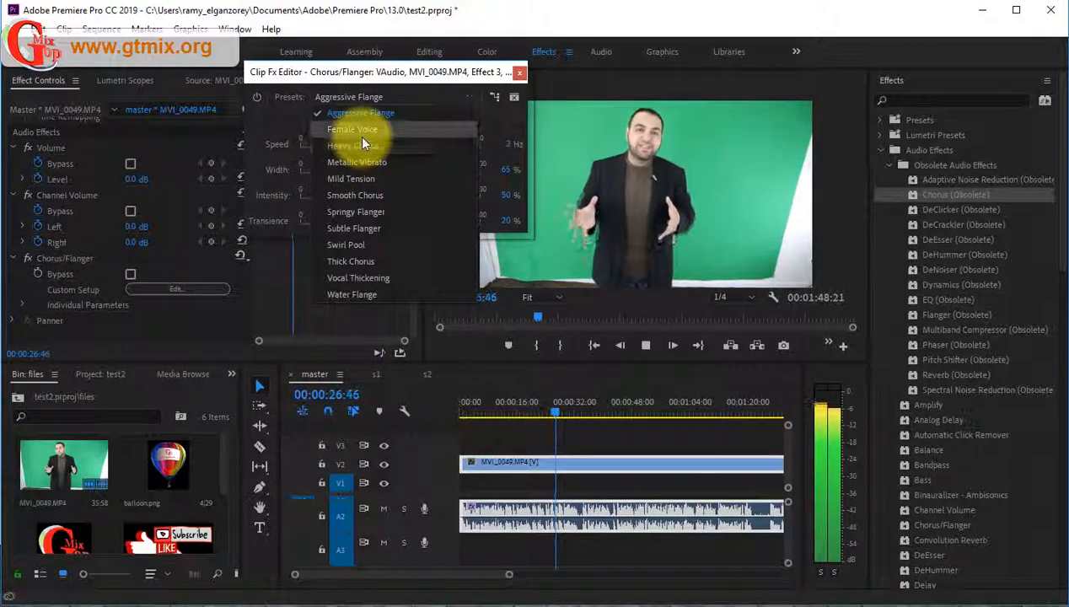
left_click(361, 131)
left_click(367, 100)
left_click(345, 145)
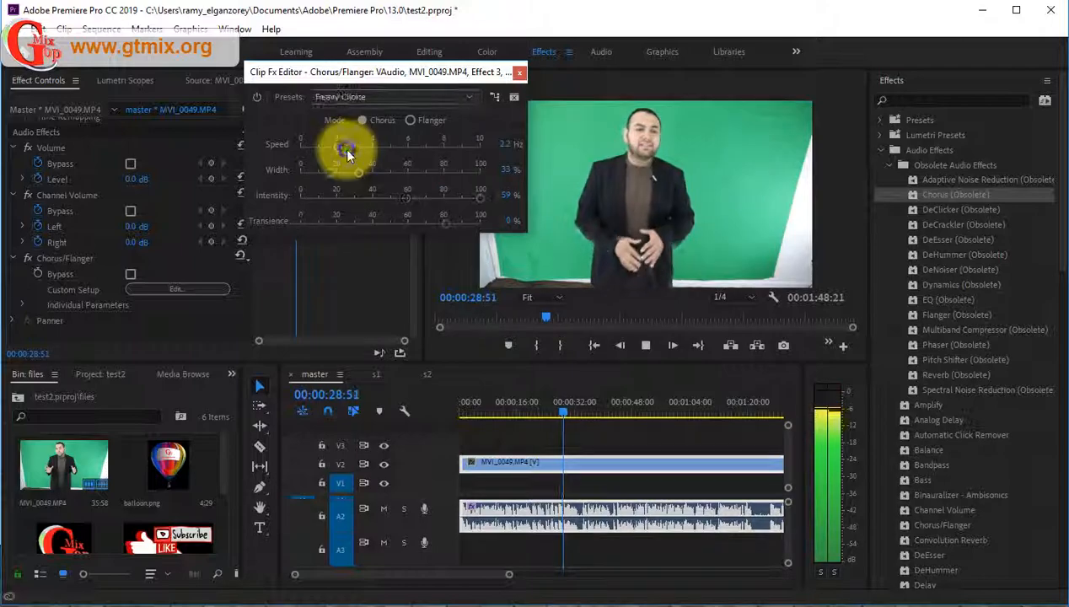
Adjust the Chorus/Flanger to 4.2 Hz speed, 43% width and 51% intensity during playback, then stop and return to about 30 seconds
left_click_drag(372, 148, 442, 153)
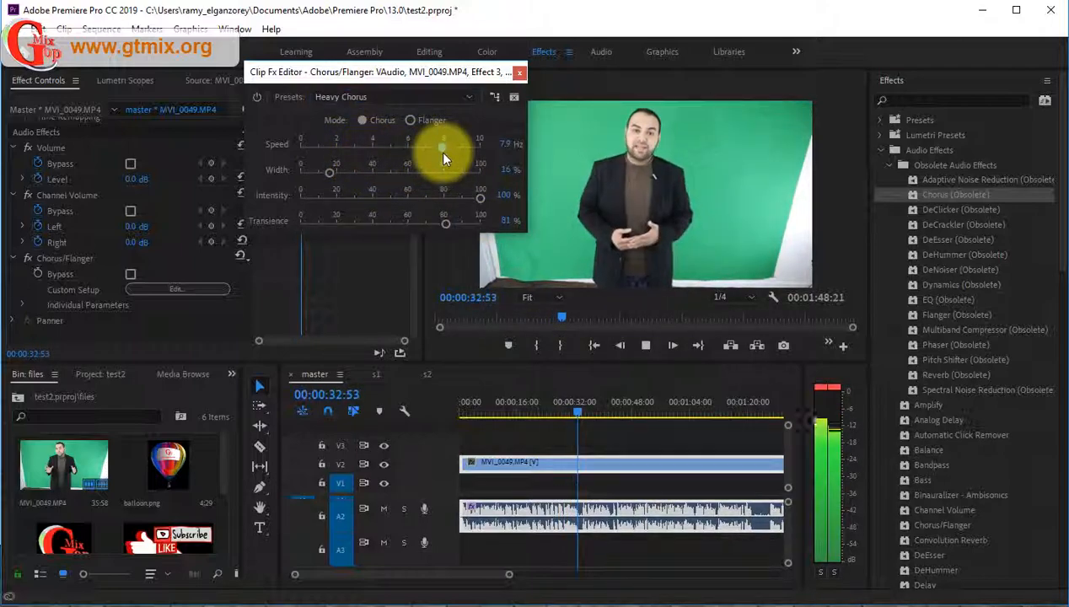
left_click_drag(342, 172, 377, 172)
left_click_drag(478, 197, 392, 198)
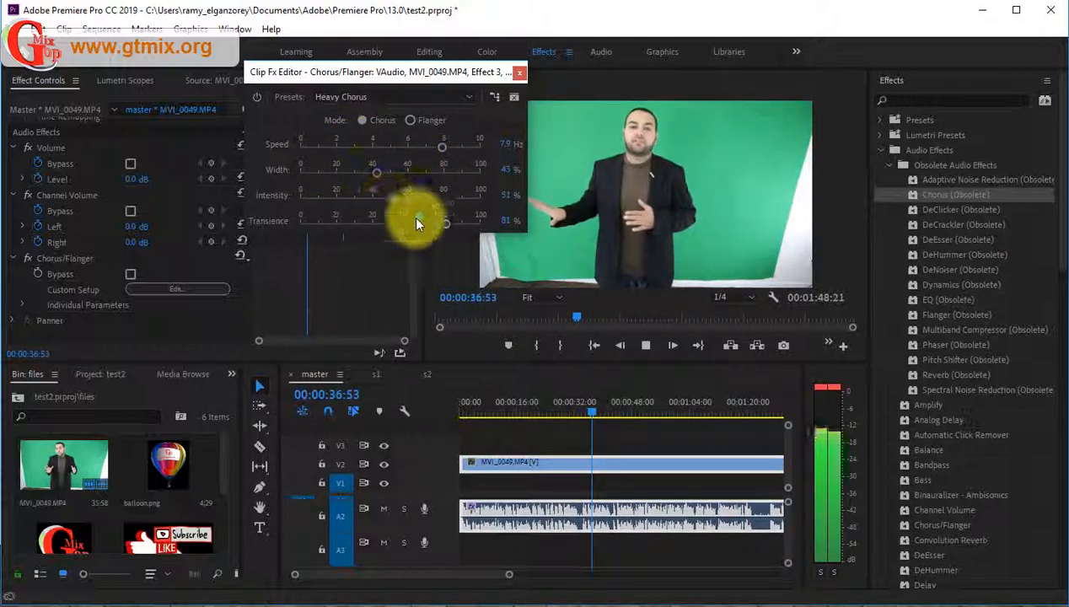
left_click_drag(436, 150, 375, 148)
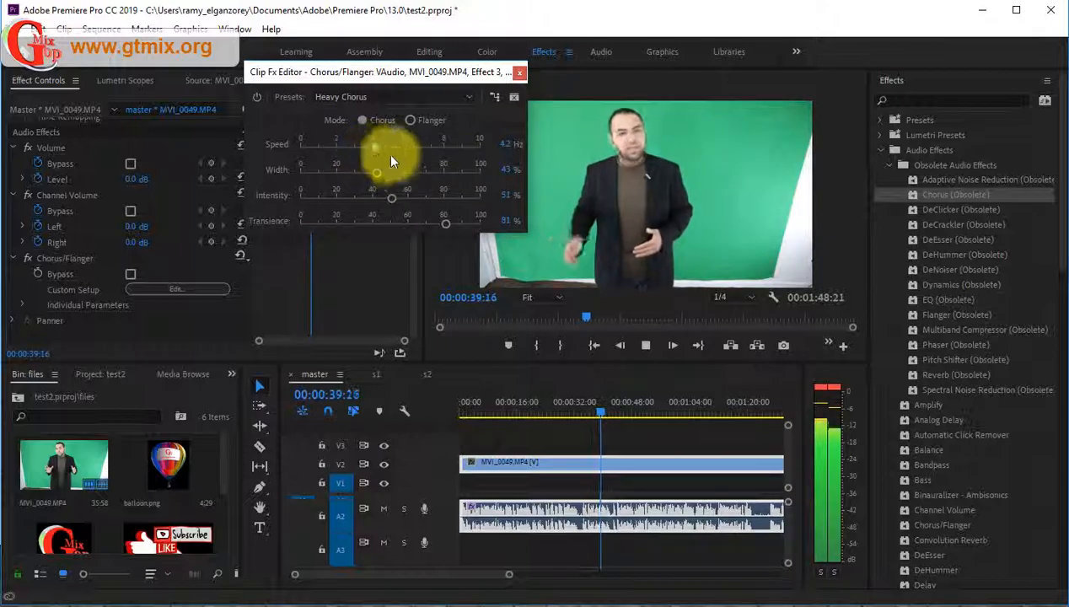
left_click(646, 346)
left_click(574, 407)
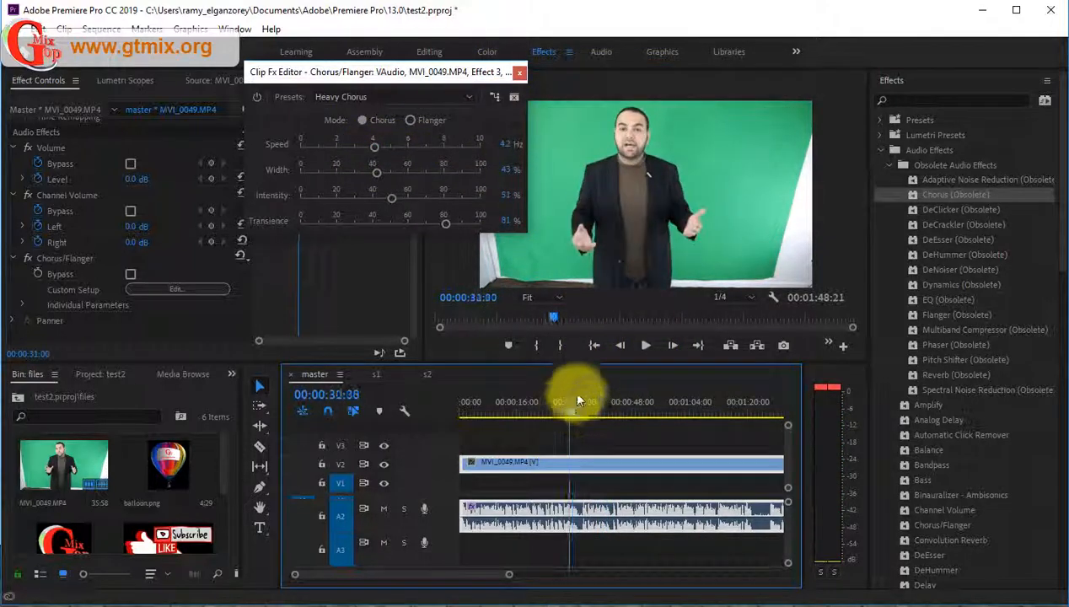
Close the effect editor and remove the Chorus/Flanger effect from the MVI_0049.MP4 clip
left_click(520, 75)
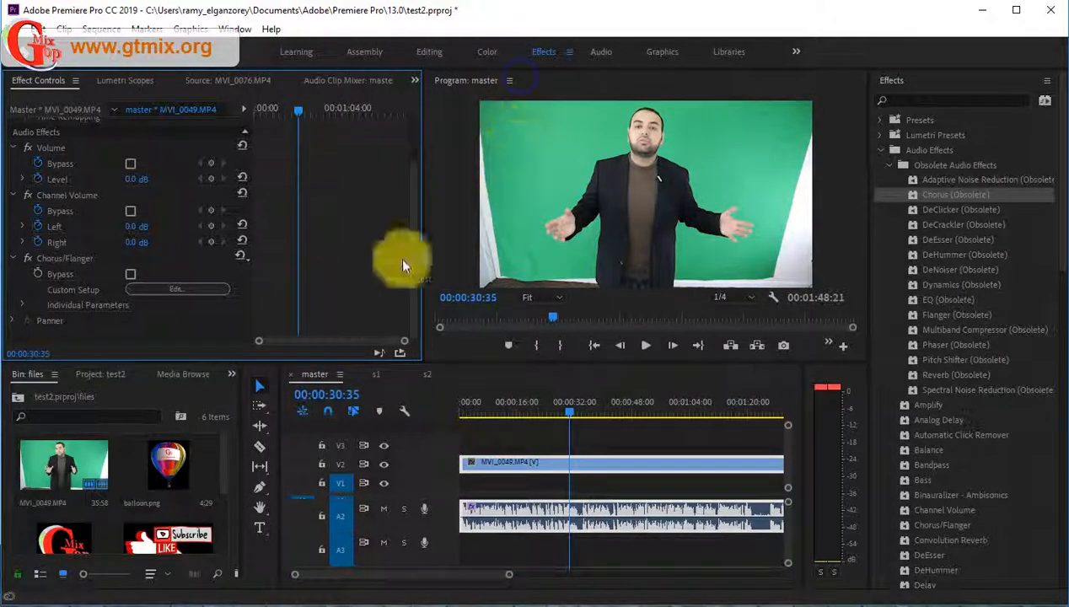
left_click(50, 257)
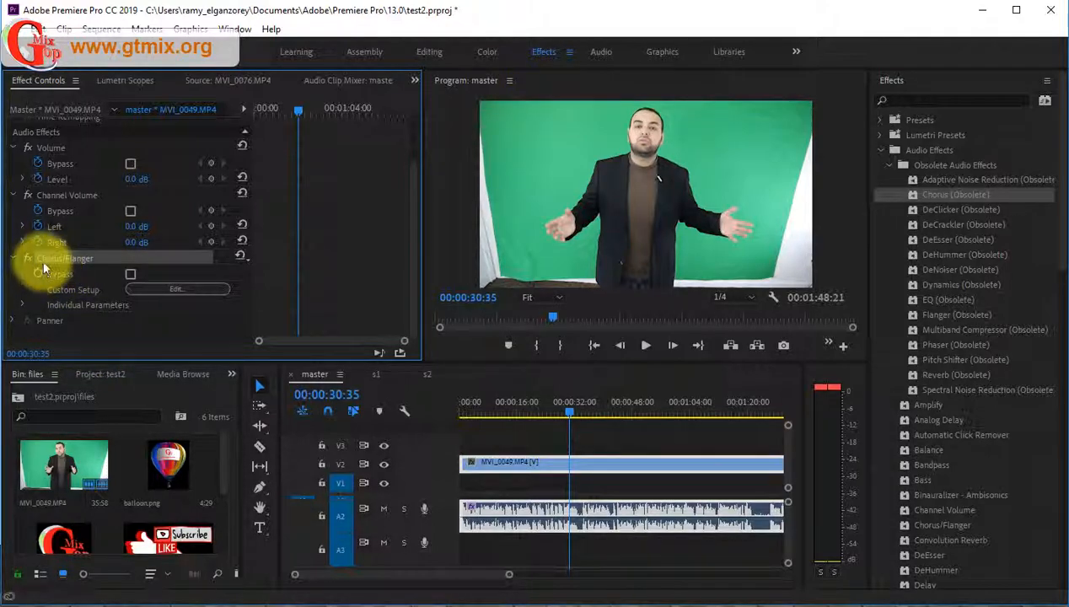
right_click(53, 258)
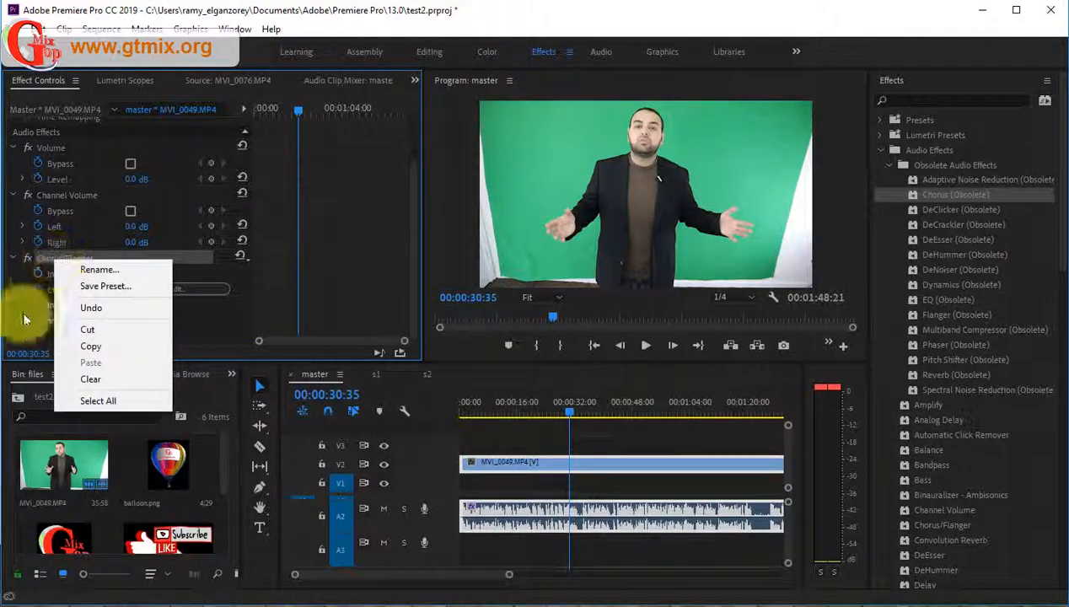
left_click(91, 380)
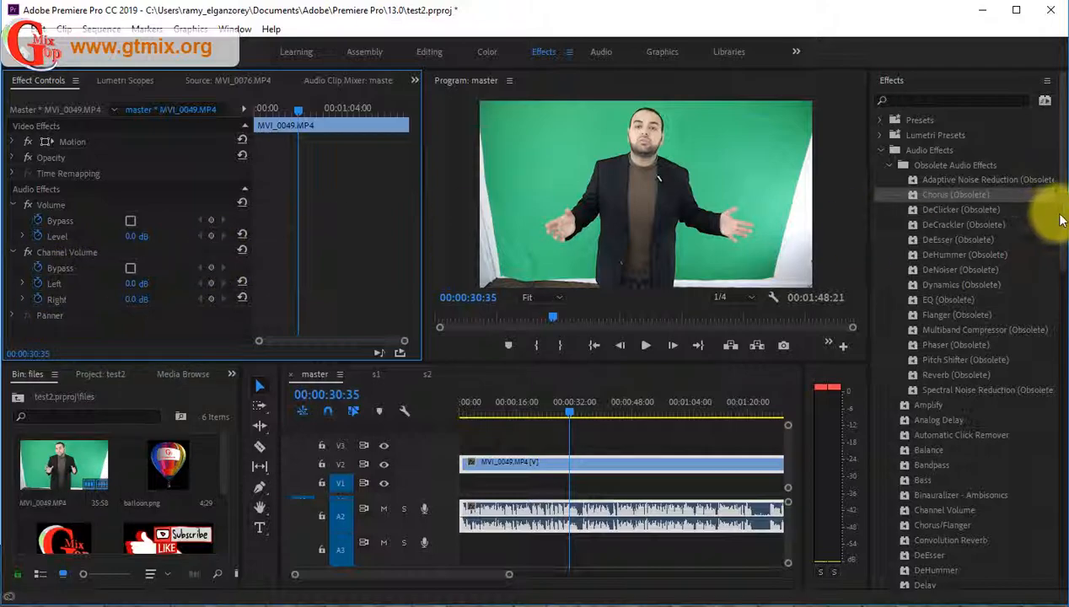
left_click(892, 165)
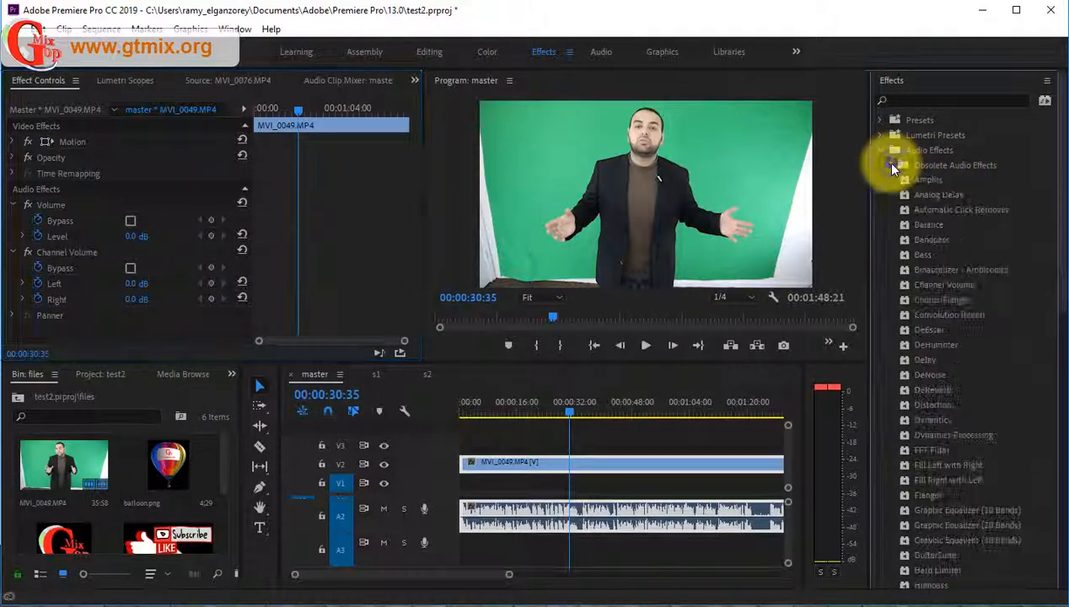
scroll(948, 398, "down", 3)
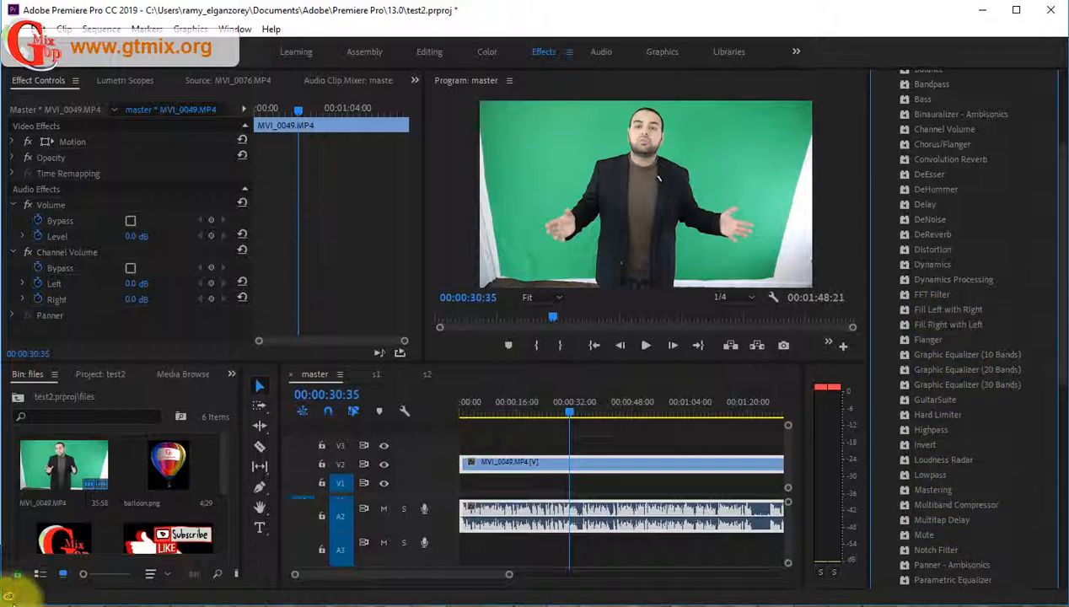
left_click(35, 604)
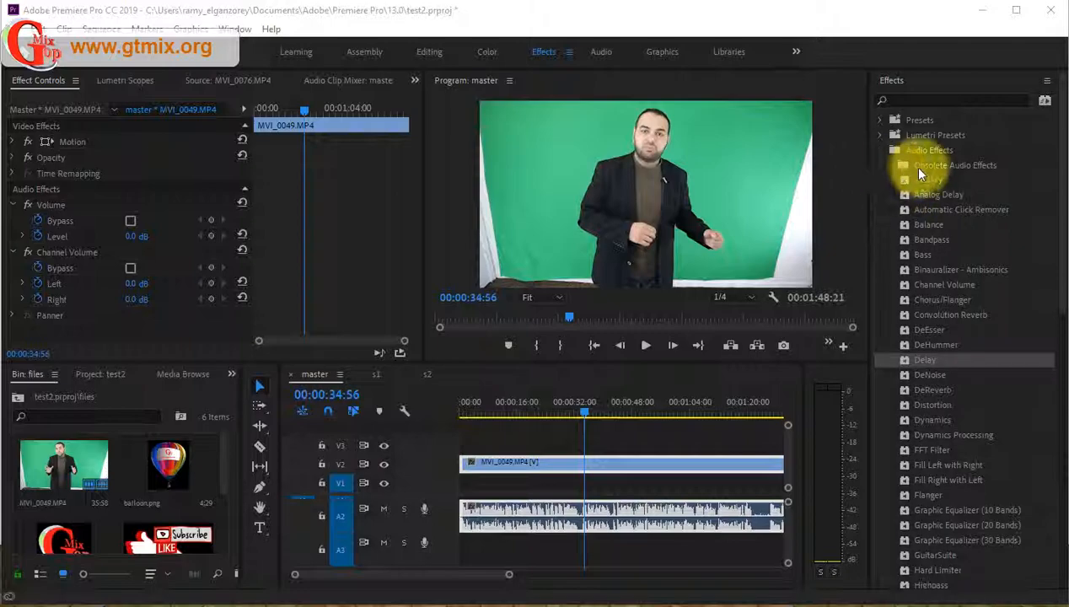
Apply Reverb (Obsolete) to the MVI_0049.MP4 audio as the newer Studio Reverb effect, and play the sequence to hear it
left_click(891, 167)
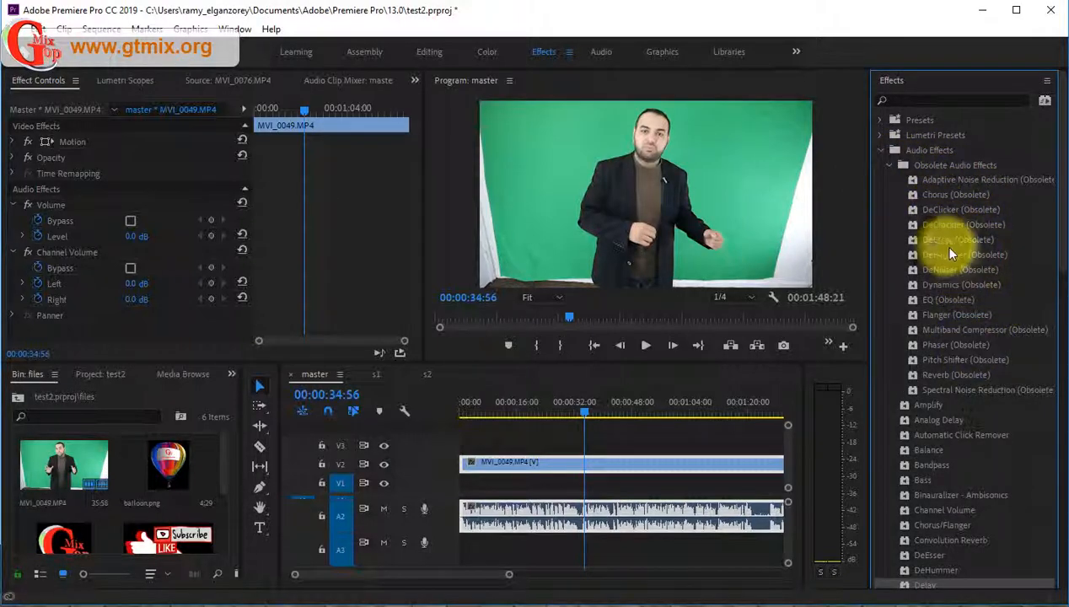
left_click(914, 377)
left_click_drag(914, 377, 554, 520)
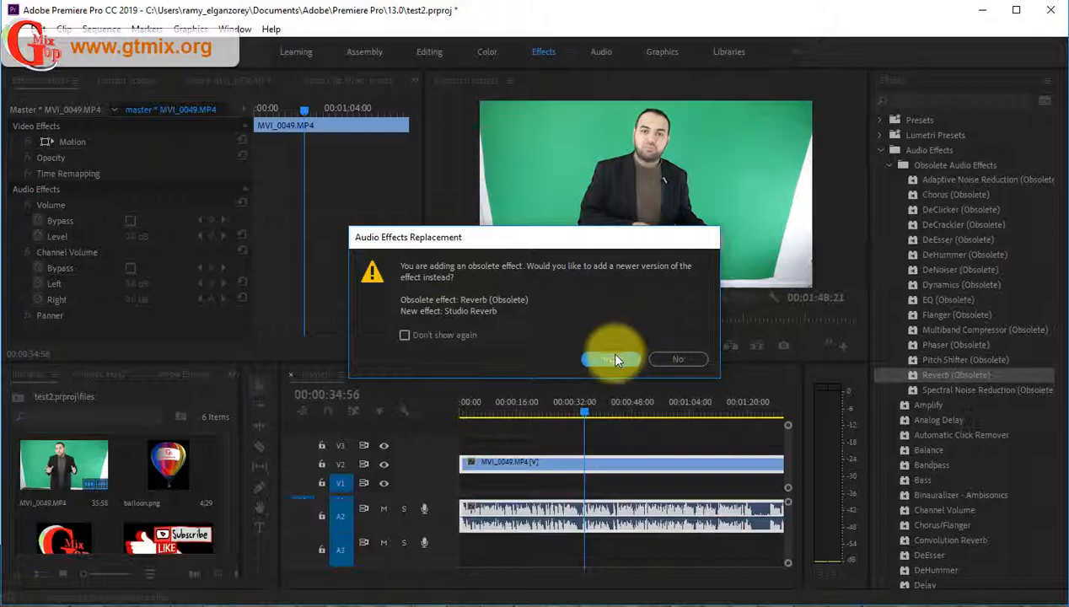
left_click(613, 360)
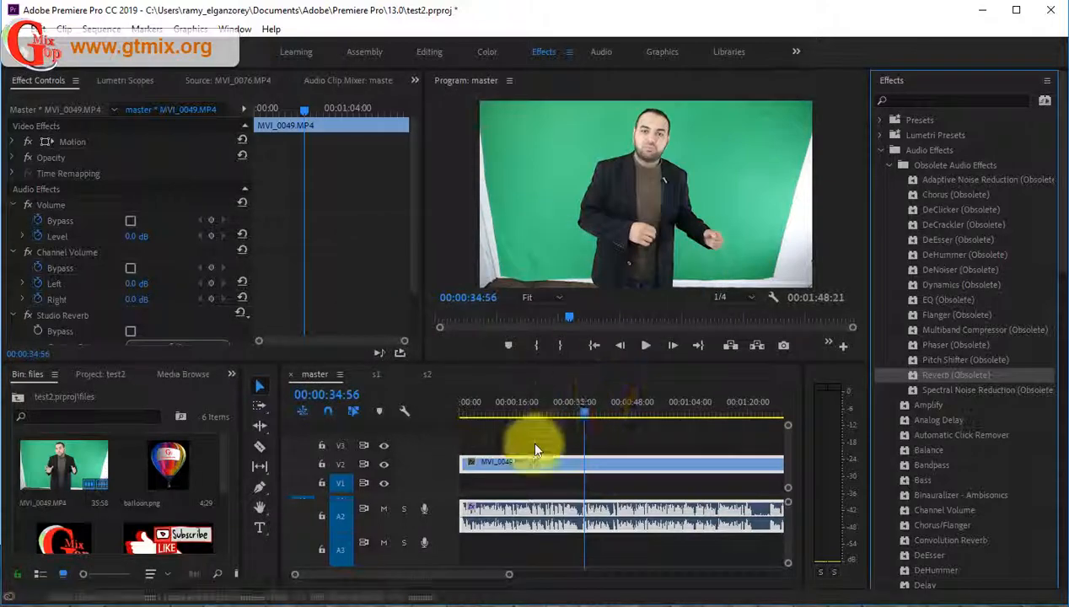
left_click(645, 345)
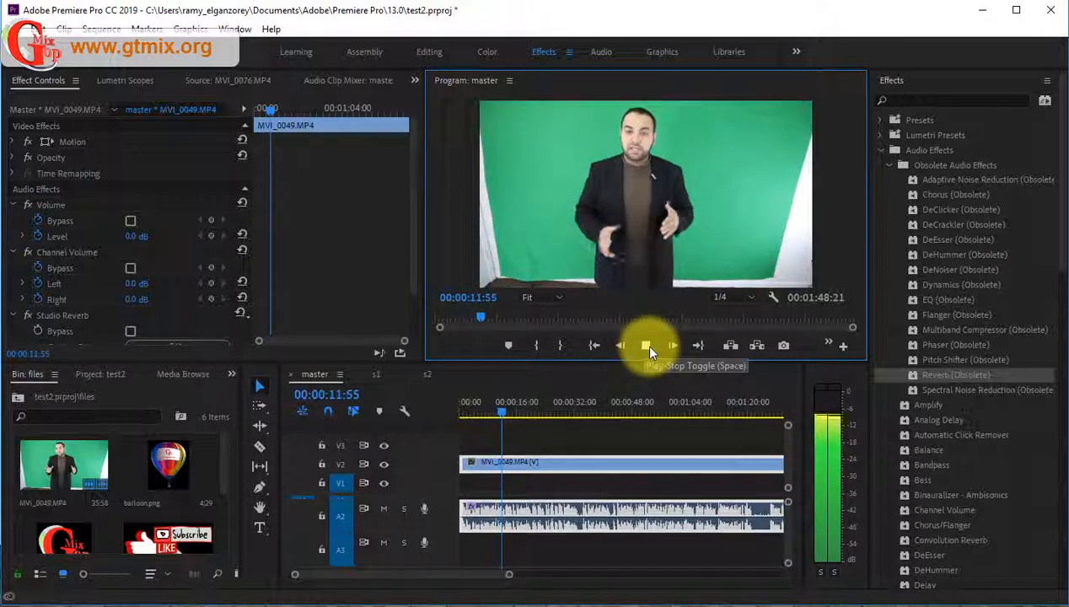
Stop playback, switch the Studio Reverb effect to the Mastering Reverb preset in its editor, and play a short stretch to preview it
left_click(643, 343)
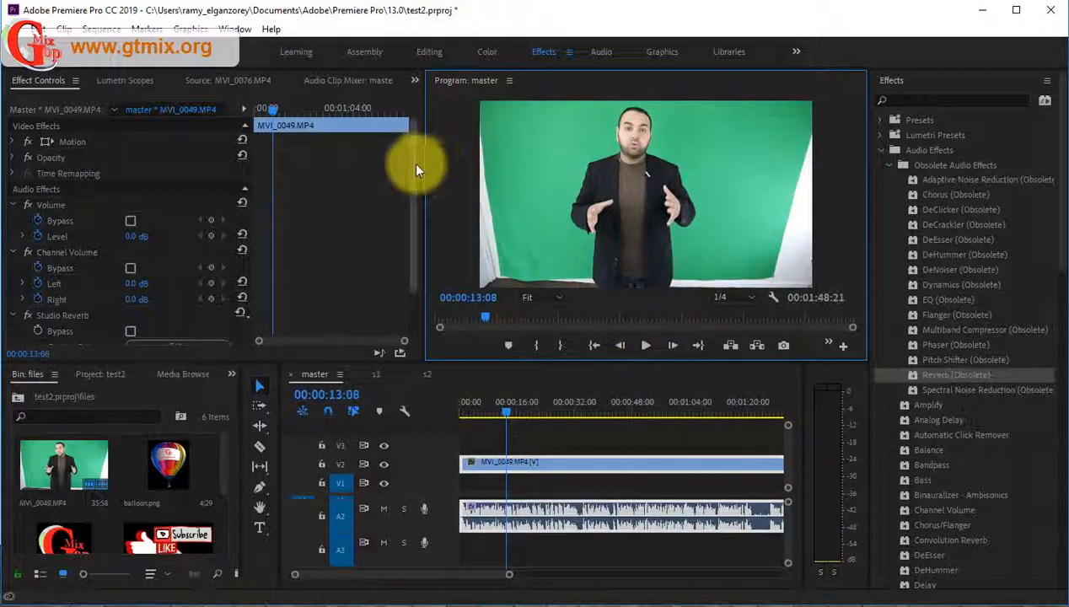
left_click_drag(413, 195, 413, 245)
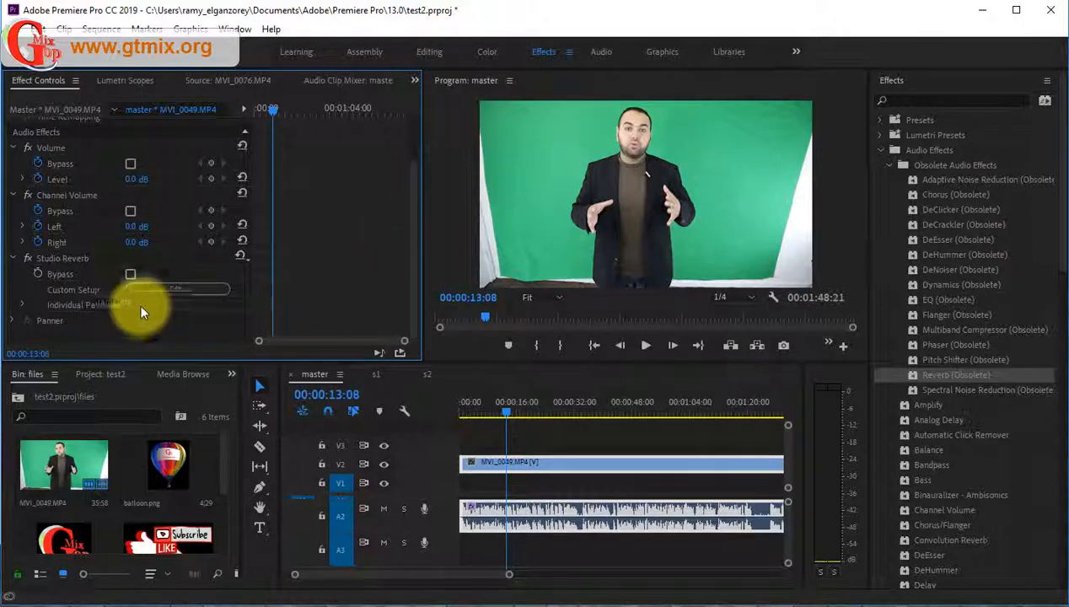
left_click(164, 289)
left_click_drag(572, 157, 286, 142)
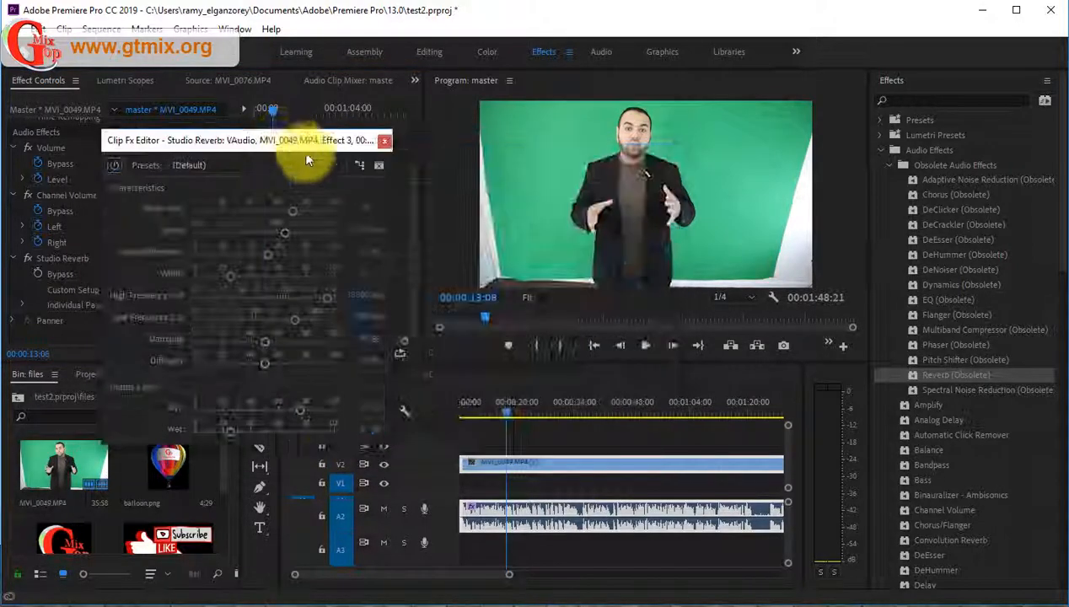
left_click(307, 161)
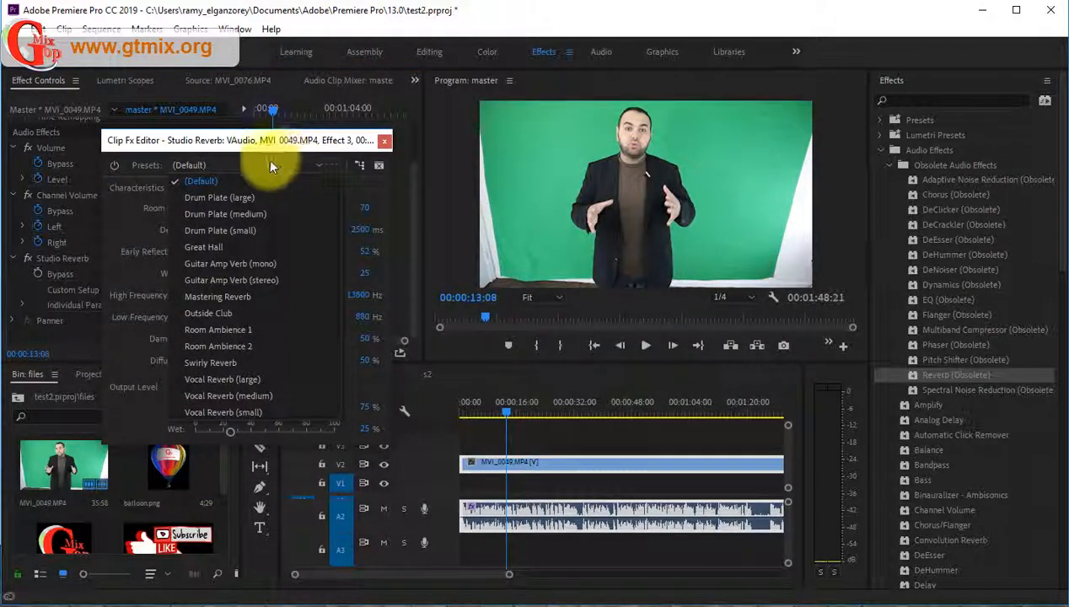
left_click(253, 298)
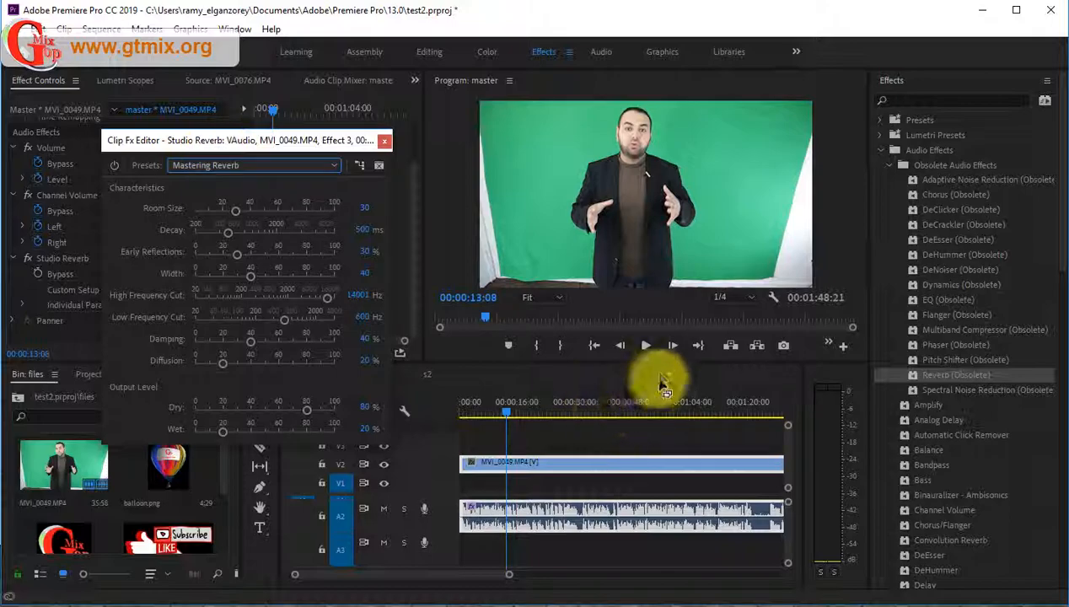
left_click(645, 345)
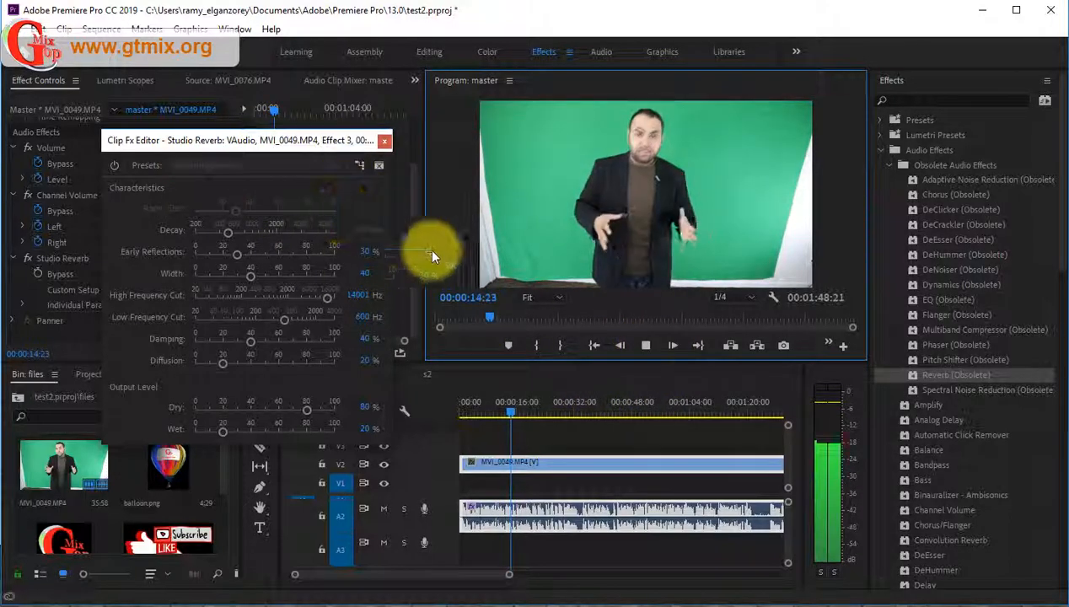
left_click(642, 344)
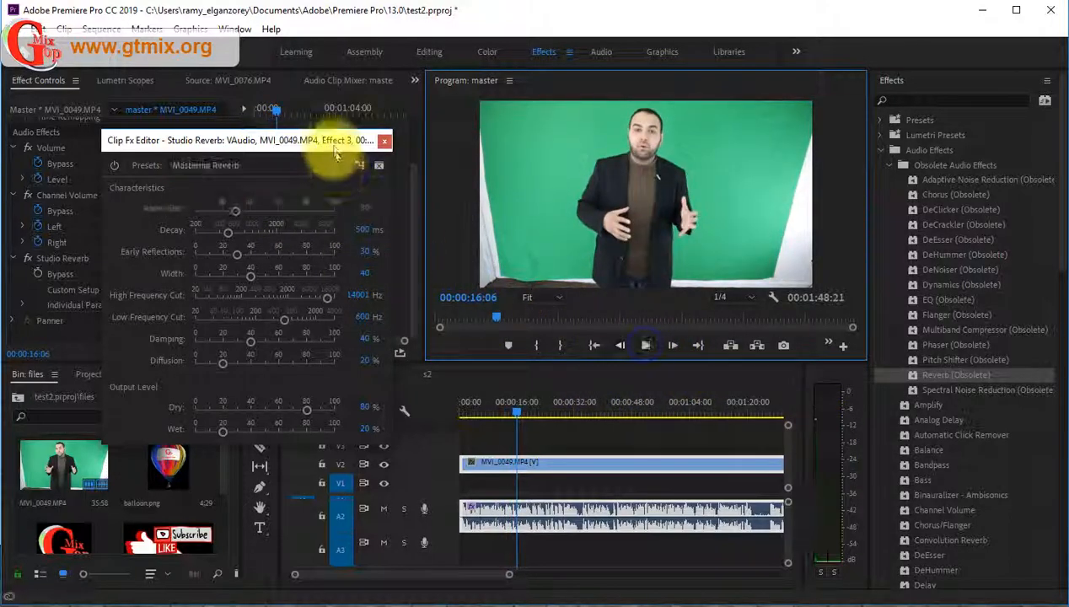
Switch the Studio Reverb preset to Drum Plate (large) and play a few seconds of the sequence to hear it
left_click(321, 167)
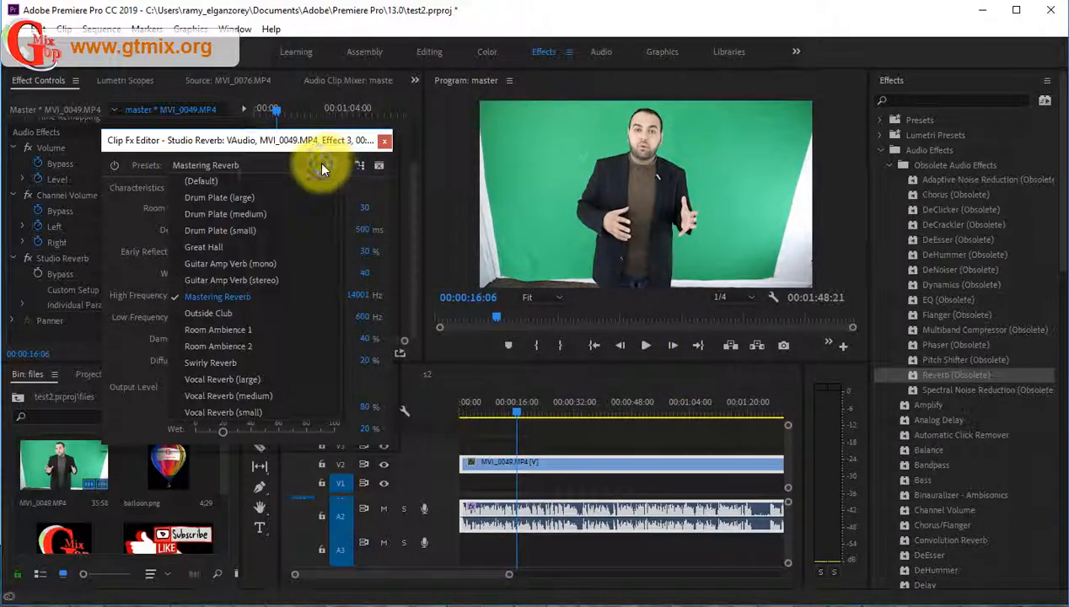
left_click(226, 199)
left_click(646, 345)
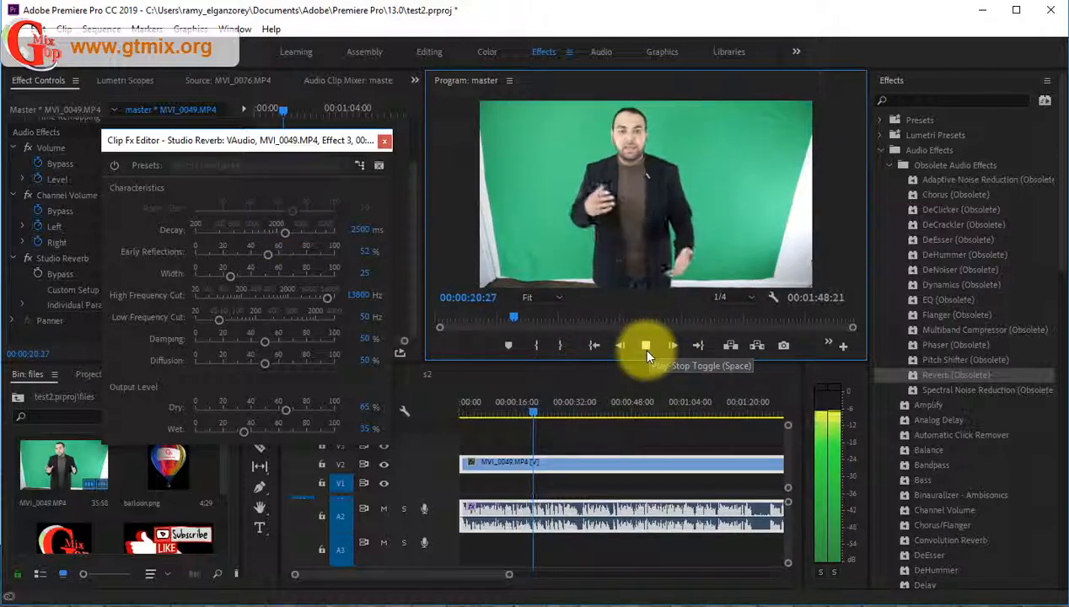
left_click(647, 354)
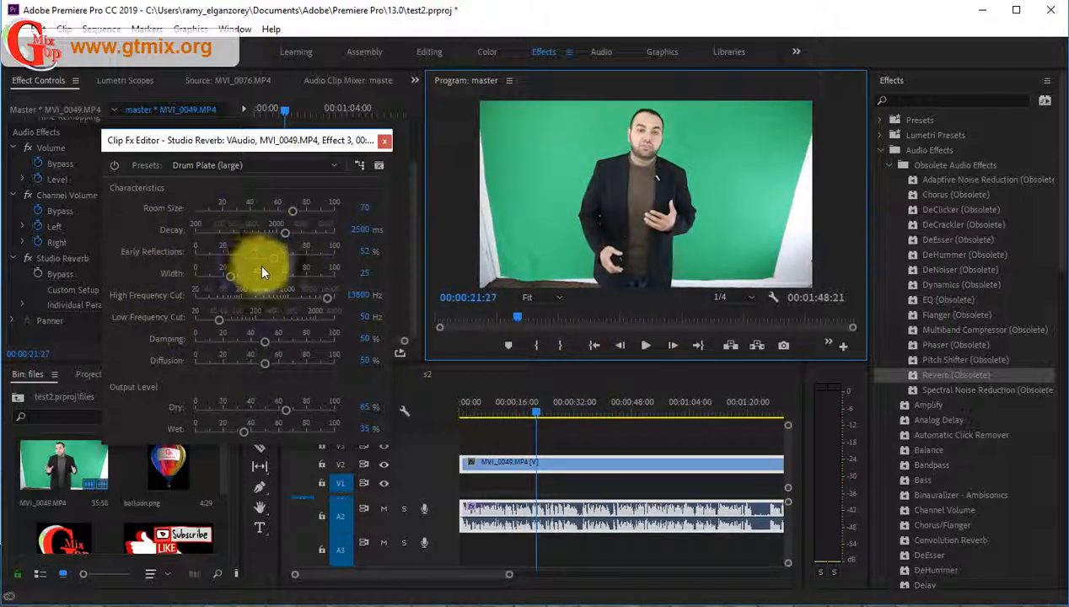
Adjust Studio Reverb to 45.5% early reflections, 53 width, 76.3% damping, 12.9% diffusion, 63.9% dry and 37.7% wet while previewing, then stop playback
left_click_drag(257, 263, 259, 255)
left_click(647, 344)
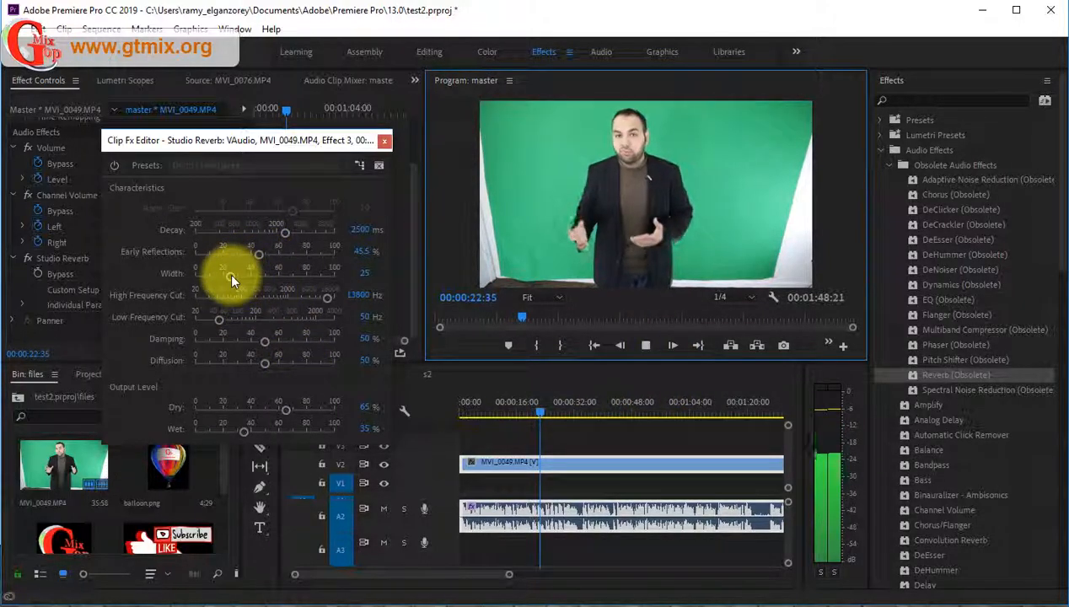
left_click_drag(228, 275, 271, 285)
left_click_drag(265, 341, 211, 359)
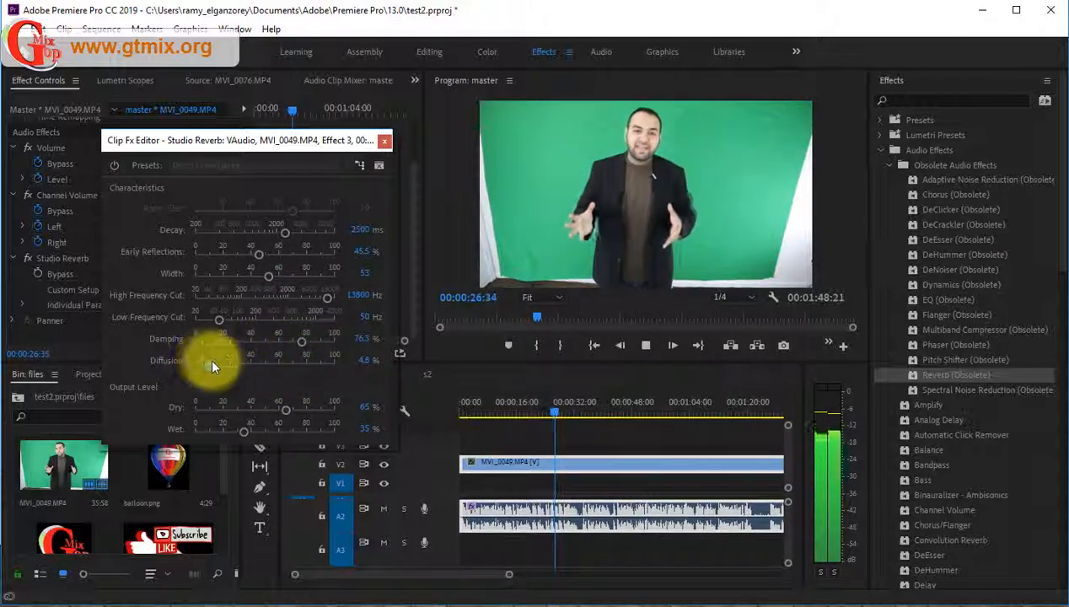
left_click_drag(282, 410, 302, 448)
mouse_move(258, 435)
left_mouse_down()
mouse_move(238, 430)
mouse_move(247, 430)
left_mouse_up()
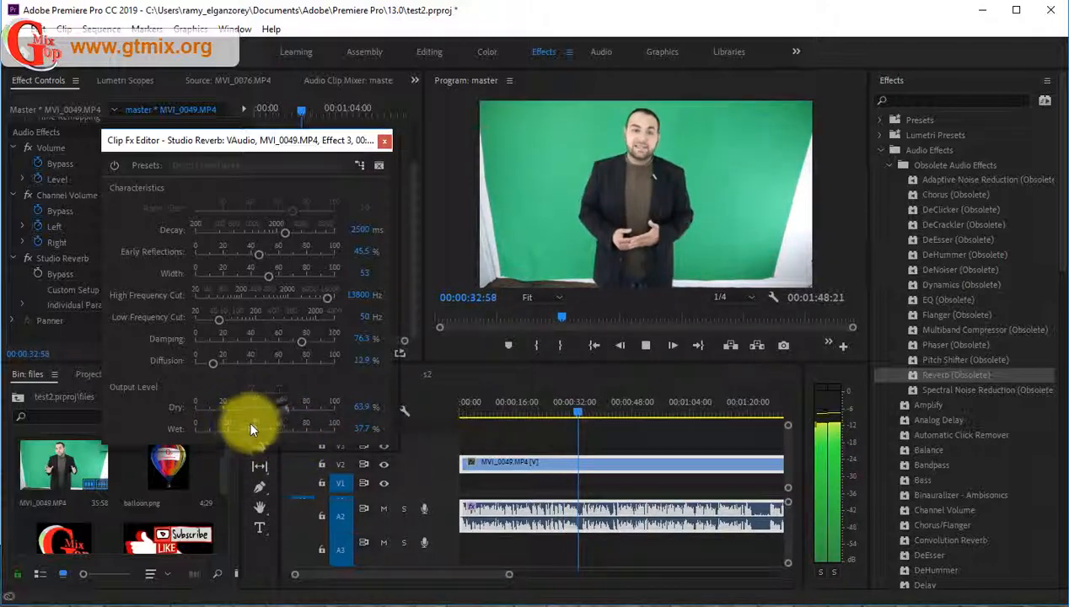
left_click(645, 345)
Close the Studio Reverb editor and remove the effect from the MVI_0049.MP4 clip
left_click_drag(306, 140, 393, 170)
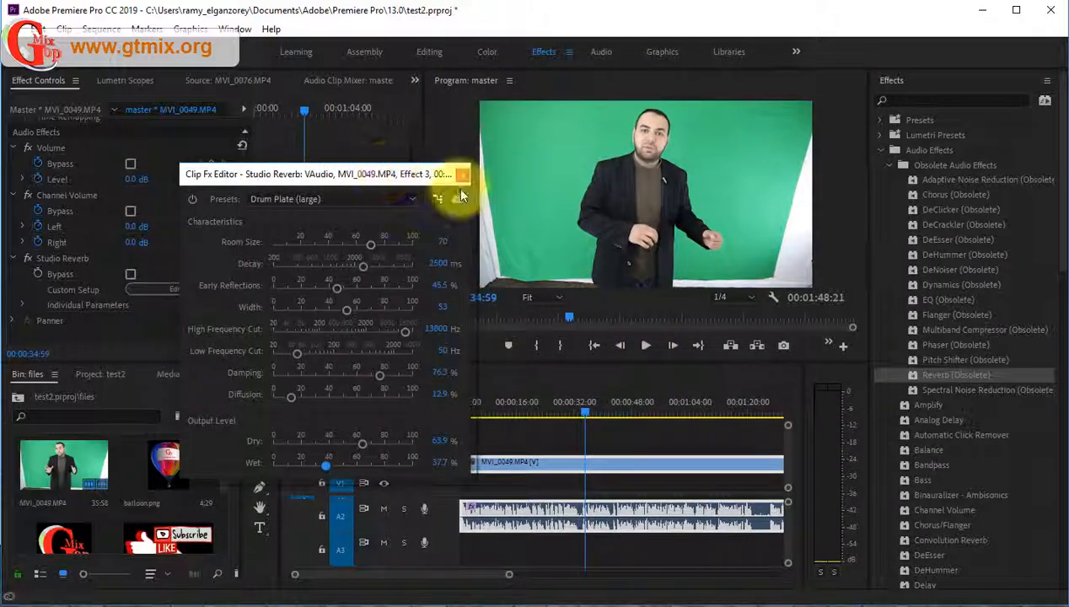
left_click(465, 172)
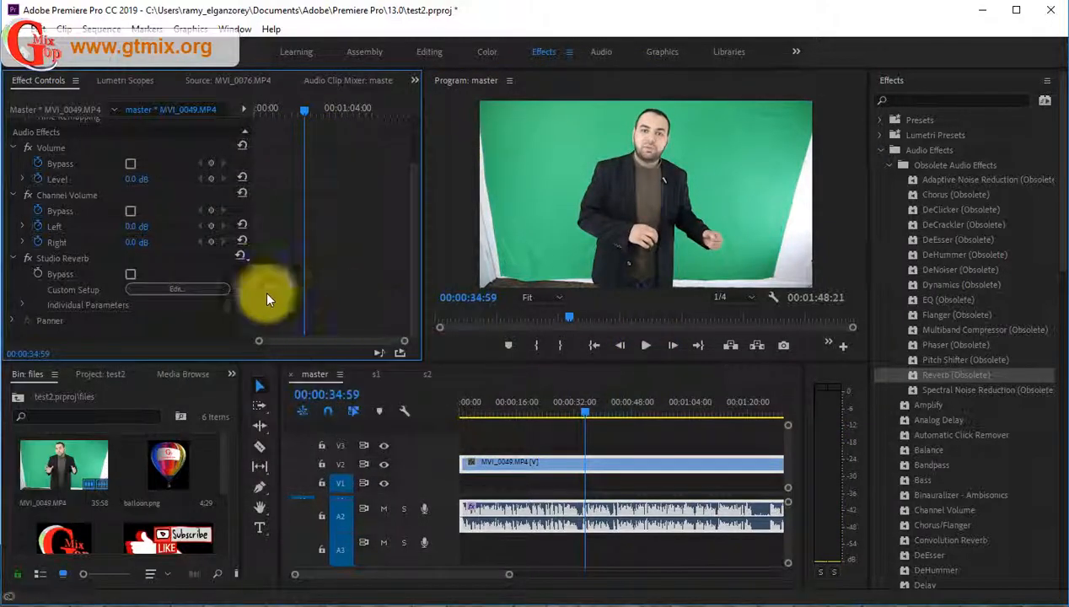
left_click(70, 259)
right_click(83, 257)
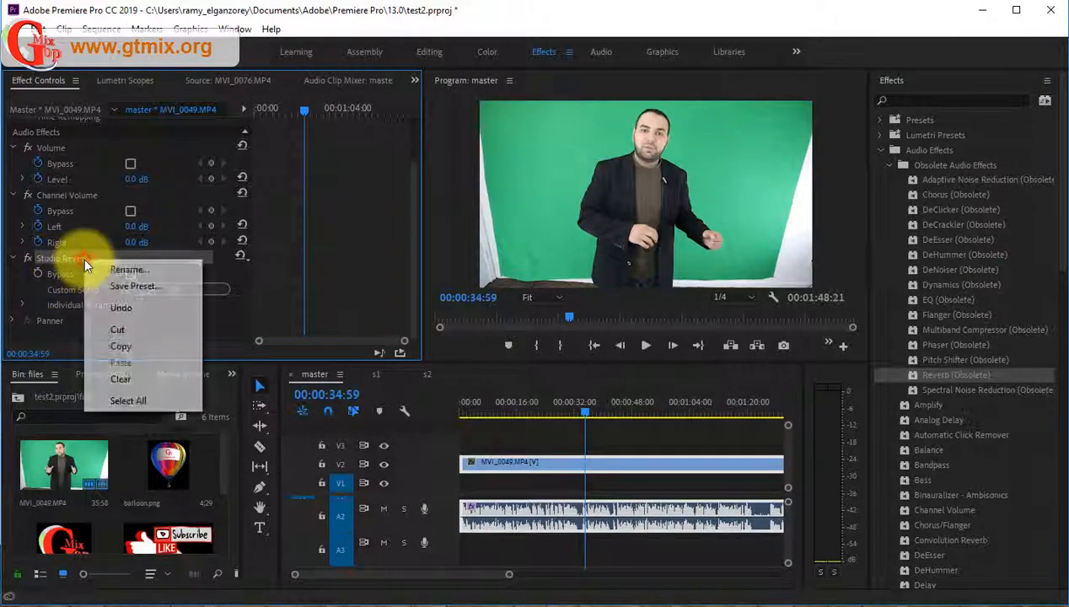
left_click(121, 380)
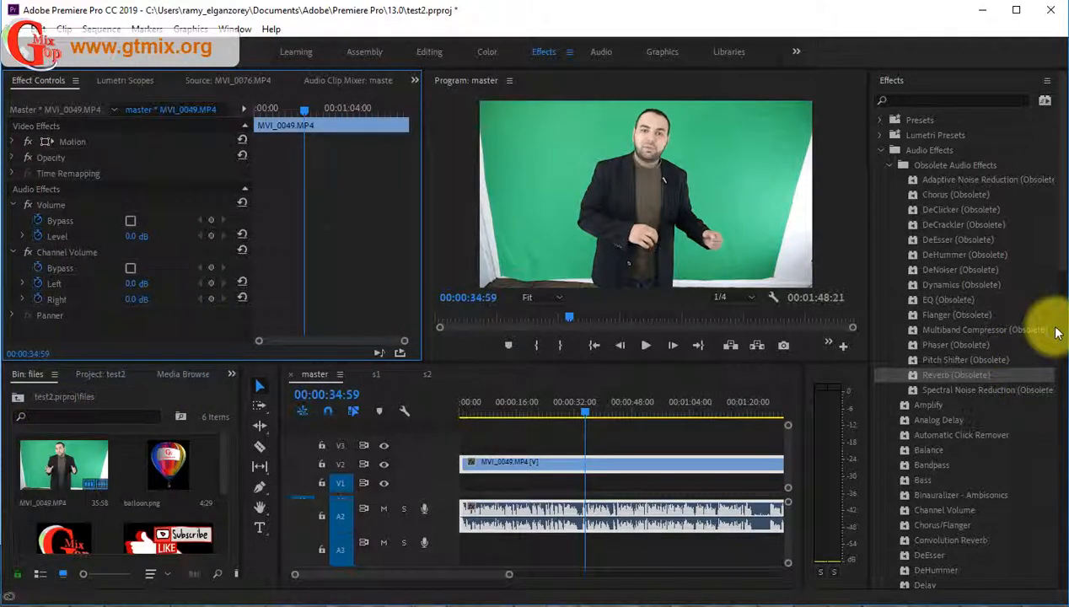
Apply EQ (Obsolete) to the MVI_0049.MP4 audio as the newer Parametric Equalizer effect, and play a short stretch to hear it
scroll(1050, 239, "down", 5)
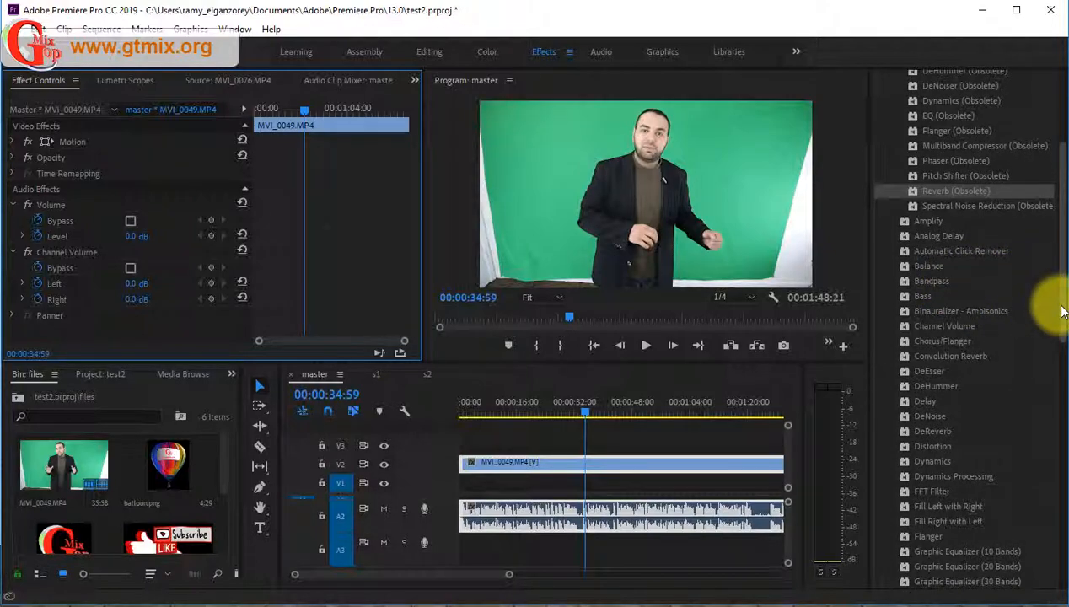
scroll(1050, 305, "down", 4)
scroll(1052, 379, "down", 6)
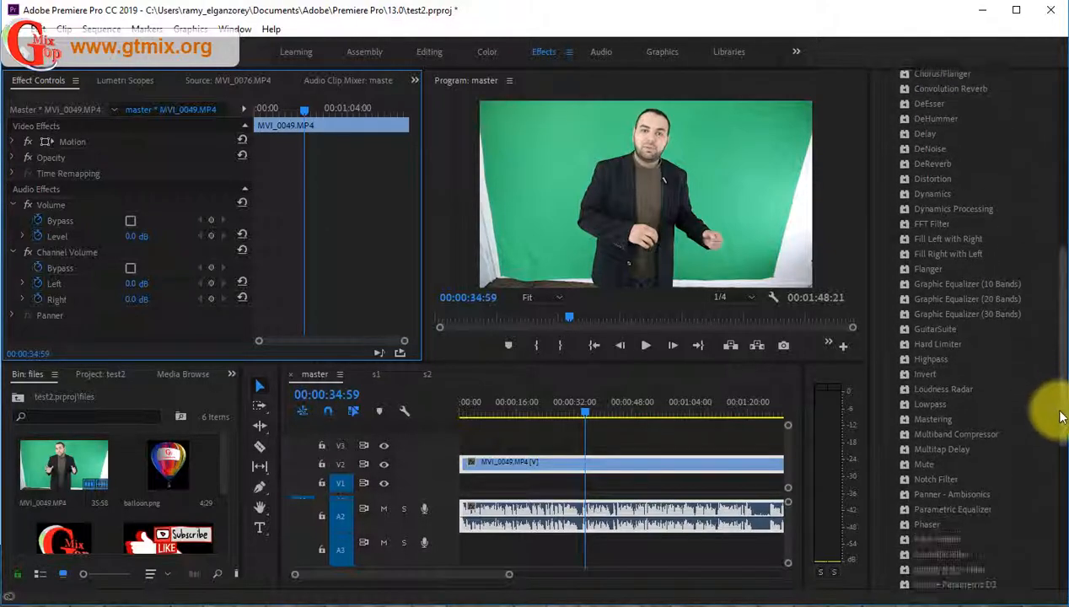
scroll(1053, 480, "down", 2)
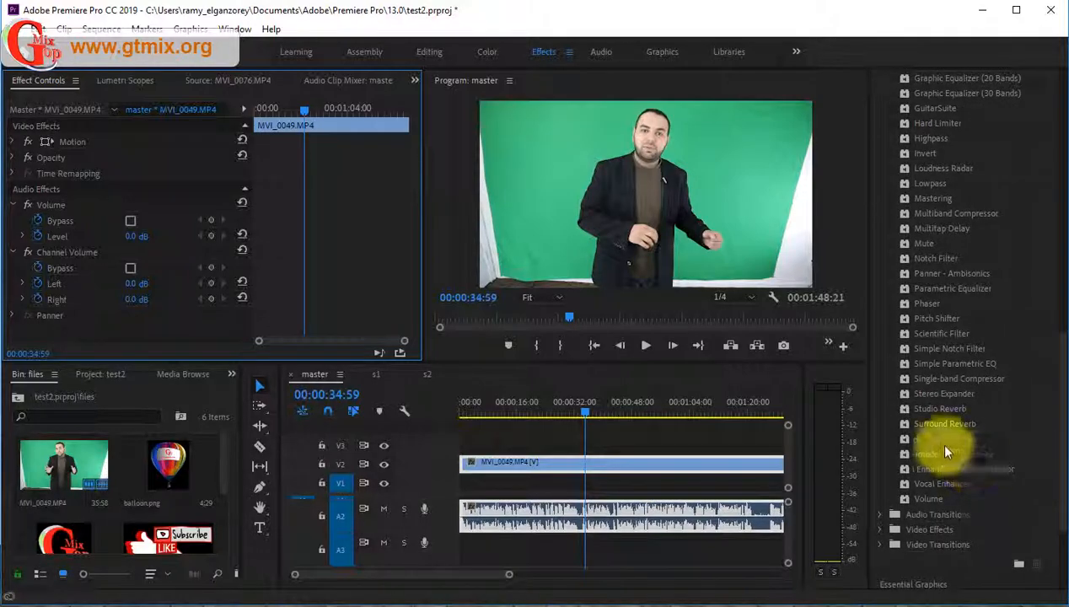
scroll(941, 371, "up", 20)
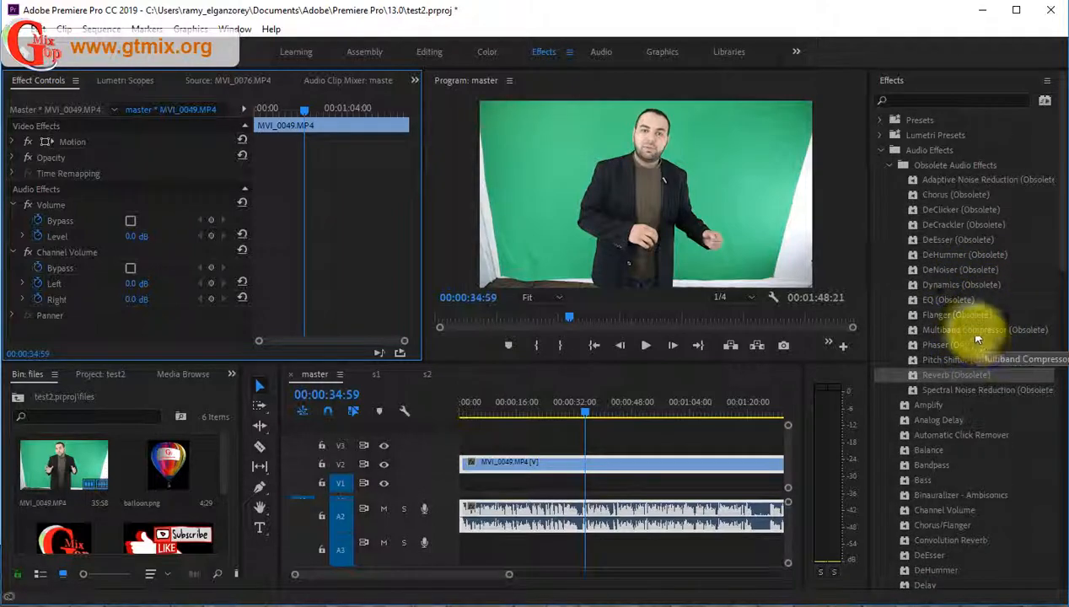
left_click_drag(945, 300, 573, 524)
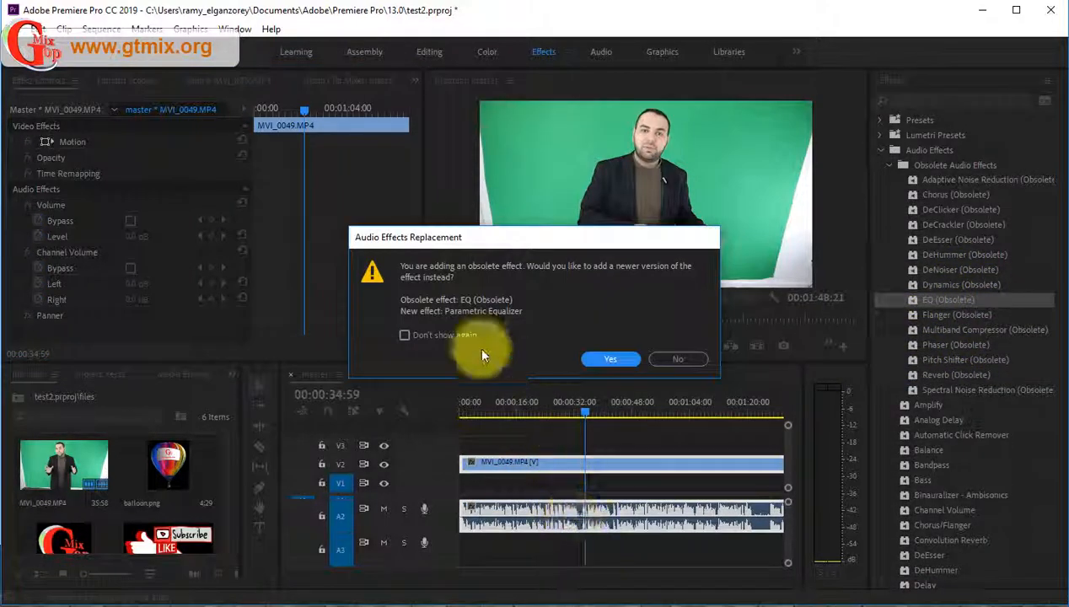
left_click(595, 358)
left_click(645, 349)
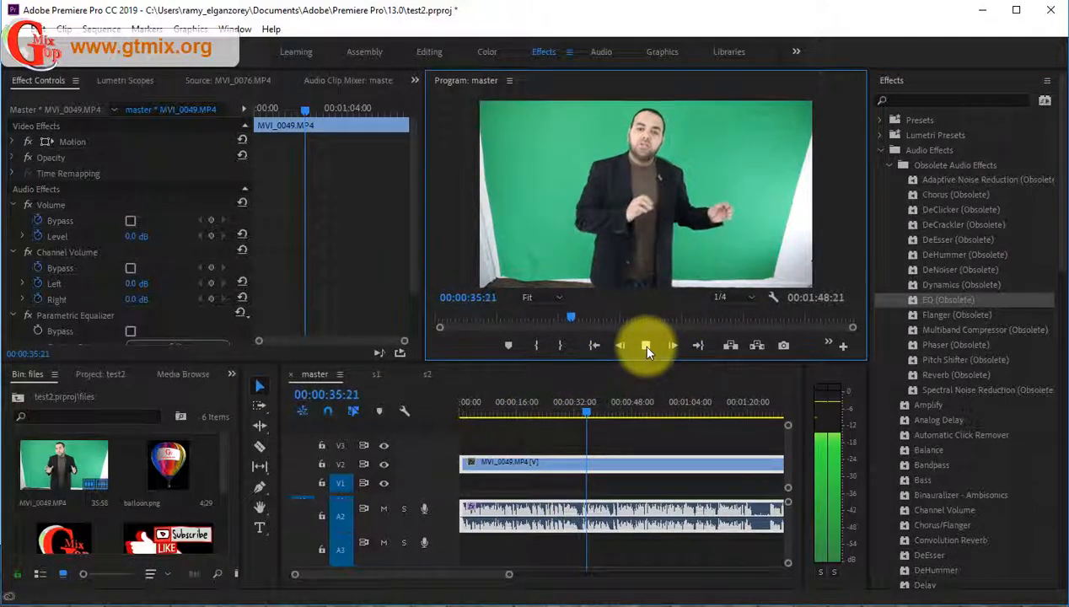
left_click(645, 346)
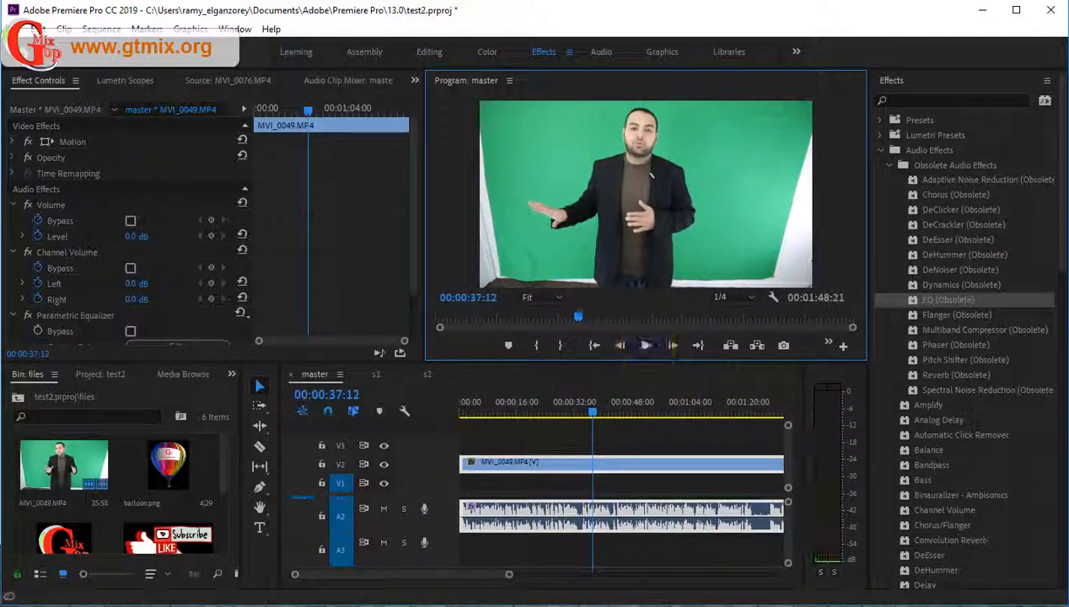
Remove the Parametric Equalizer effect from the MVI_0049.MP4 clip
left_click(411, 251)
scroll(410, 250, "down", 3)
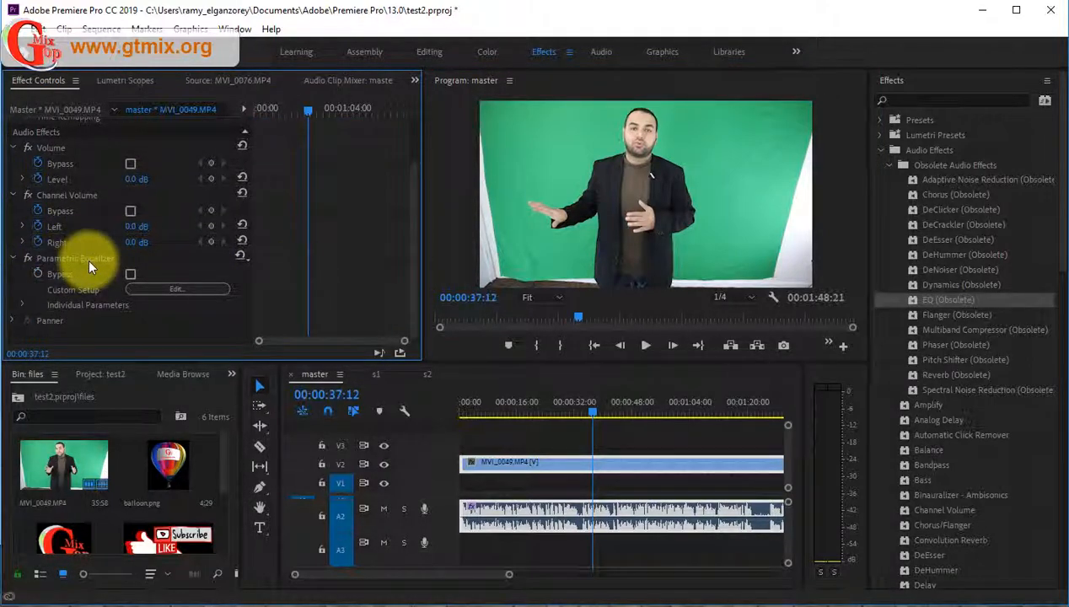
left_click(88, 258)
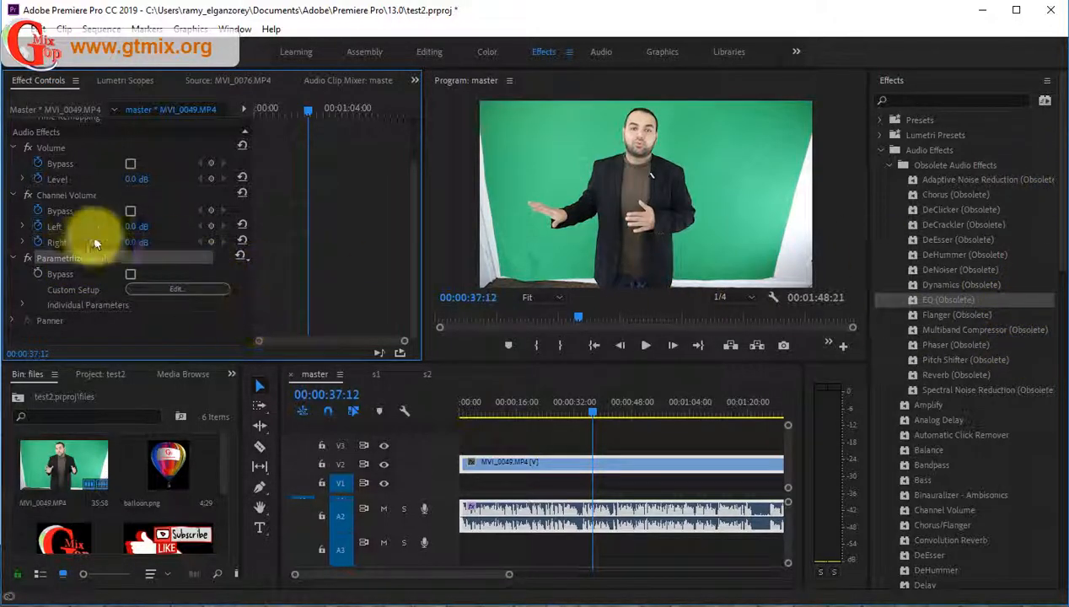
right_click(72, 258)
left_click(119, 379)
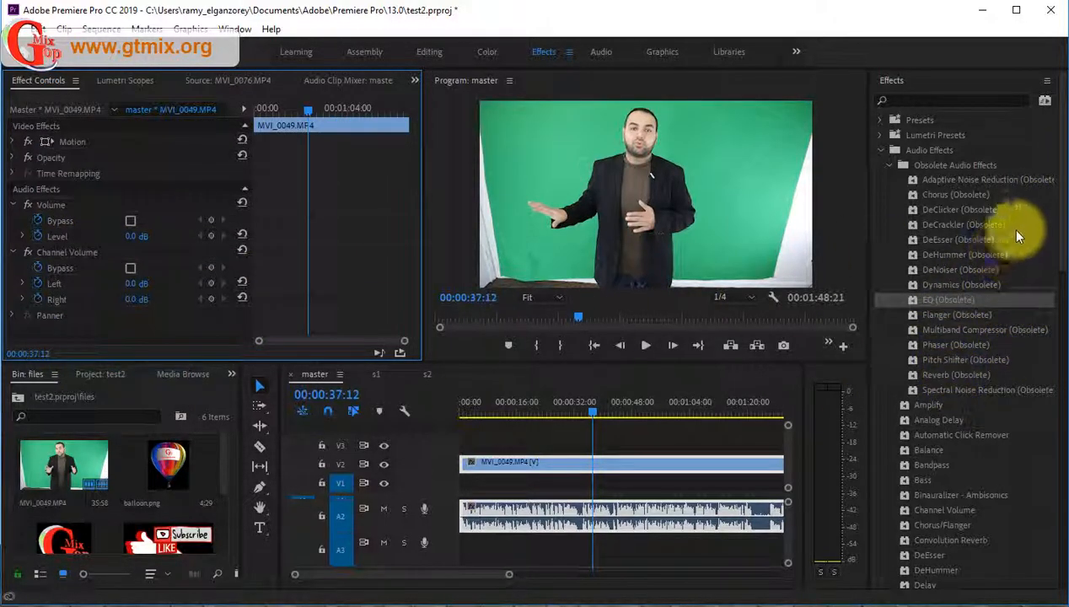
Apply Pitch Shifter (Obsolete) to the MVI_0049.MP4 audio on track A2, accepting the newer Pitch Shifter version
scroll(1054, 215, "down", 5)
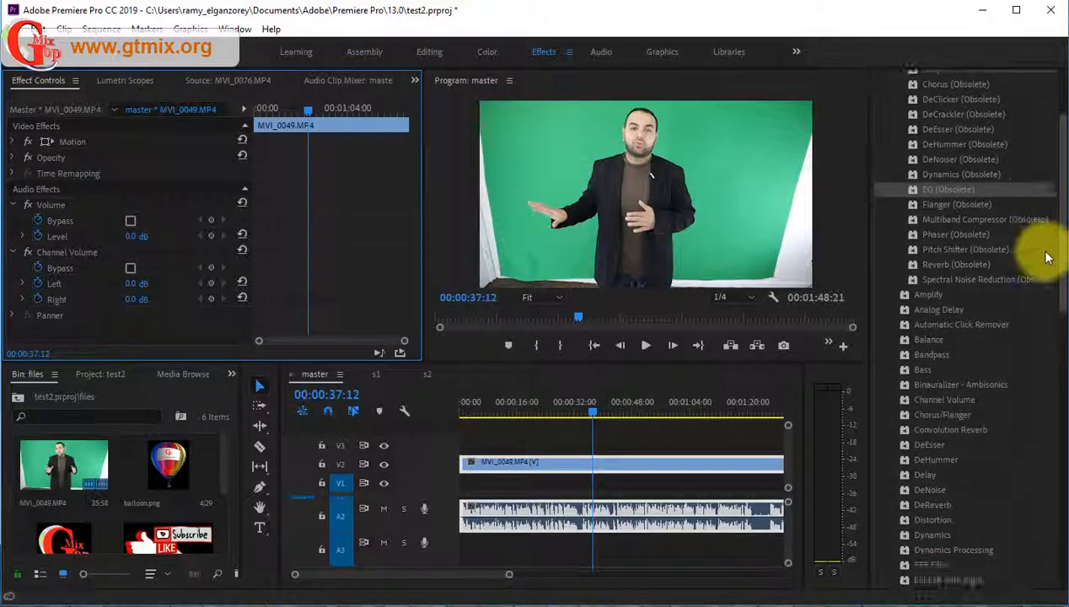
scroll(1045, 263, "down", 2)
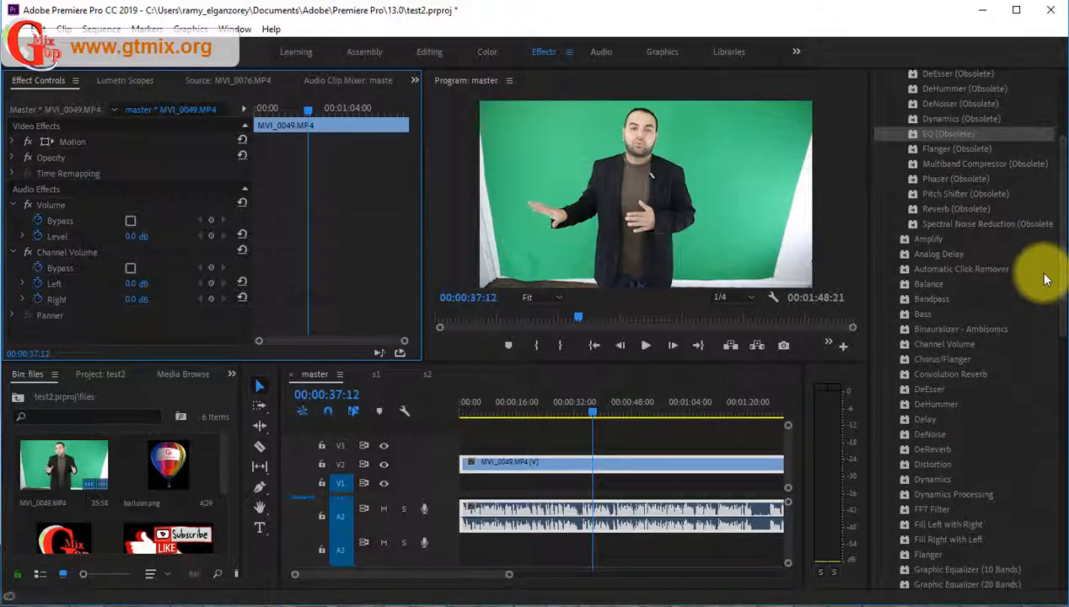
left_click(942, 194)
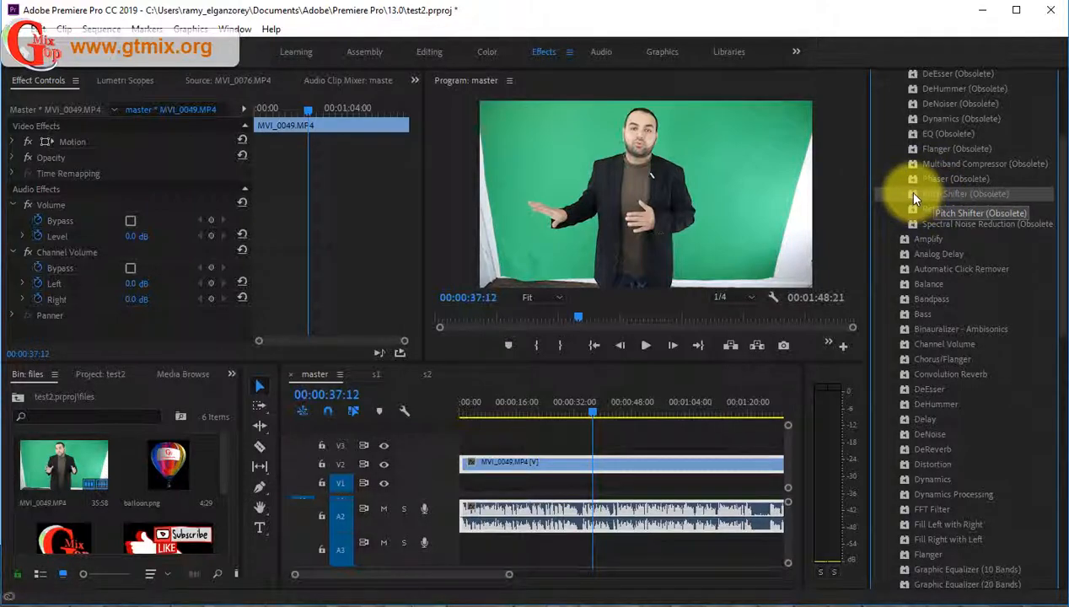
left_click_drag(915, 197, 585, 518)
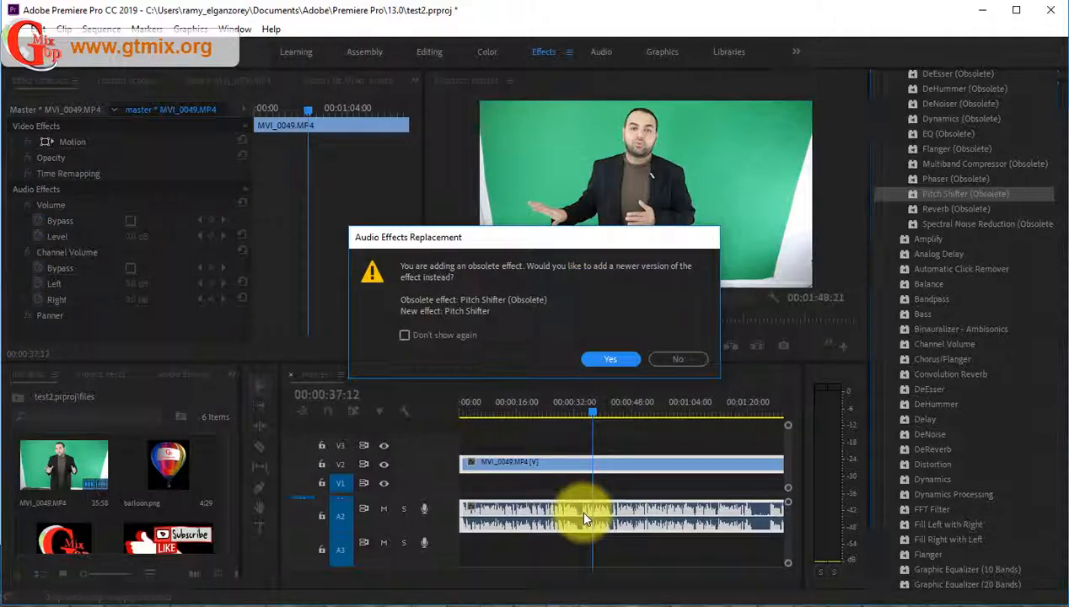
left_click(613, 358)
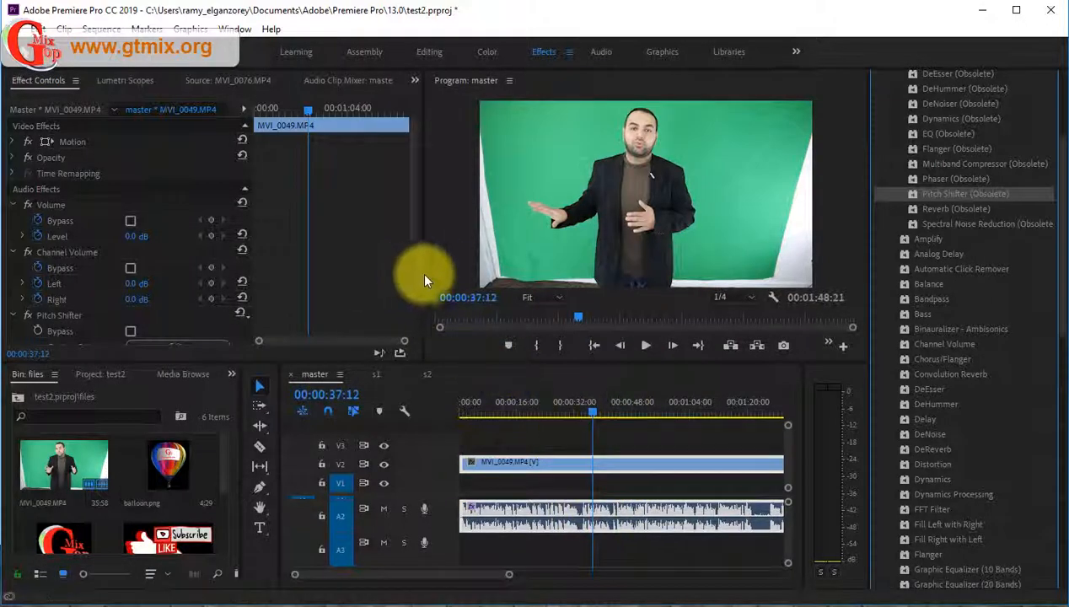
Open the Pitch Shifter editor, move it clear of the program preview, and play a short stretch with the default settings
scroll(414, 270, "down", 2)
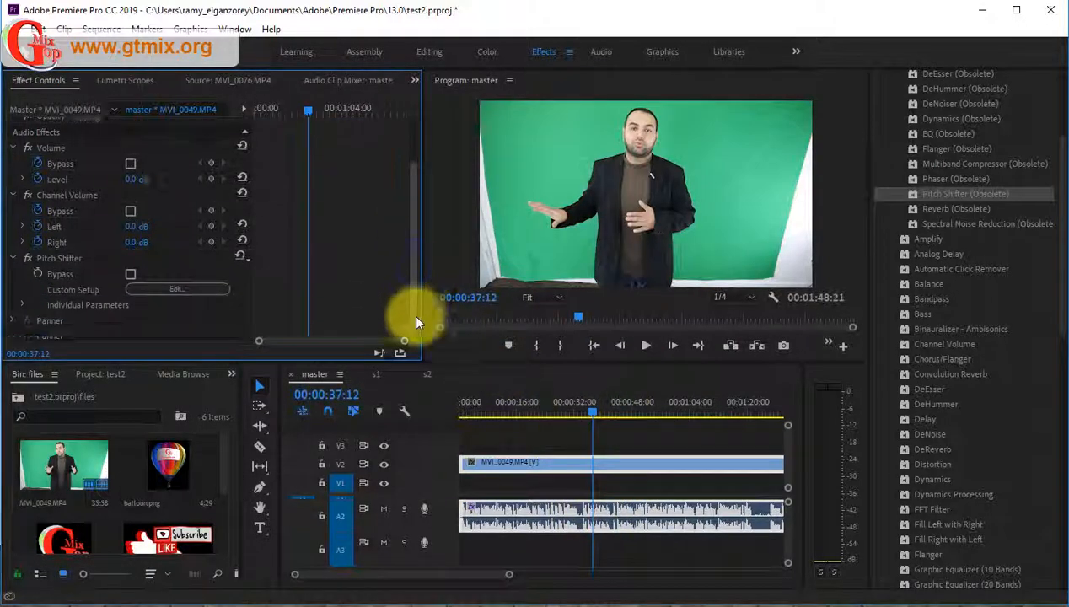
left_click(173, 290)
left_click_drag(494, 179, 195, 157)
left_click(644, 344)
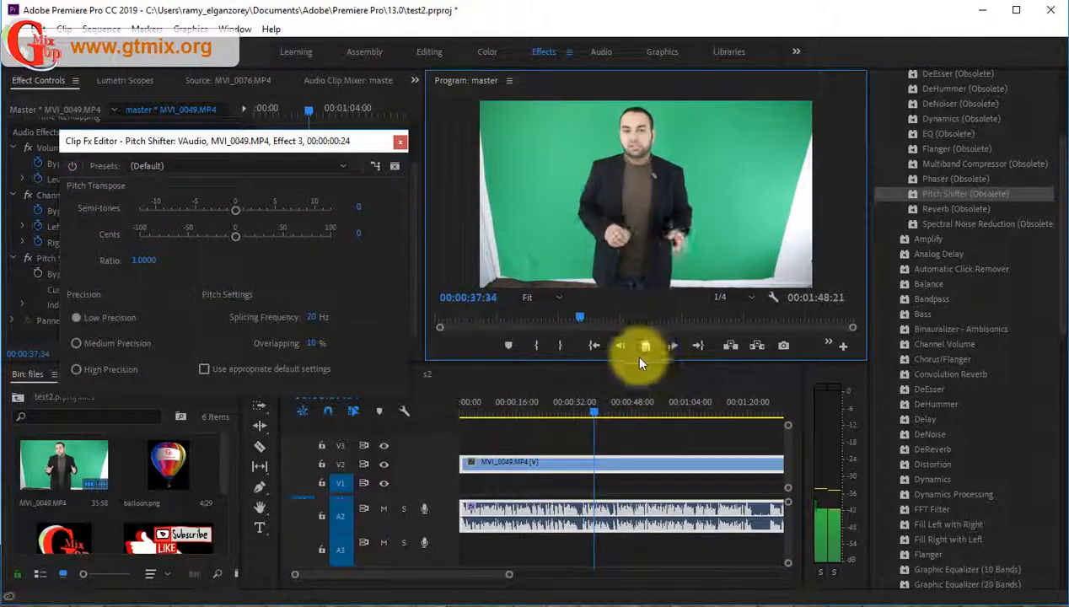
left_click(641, 346)
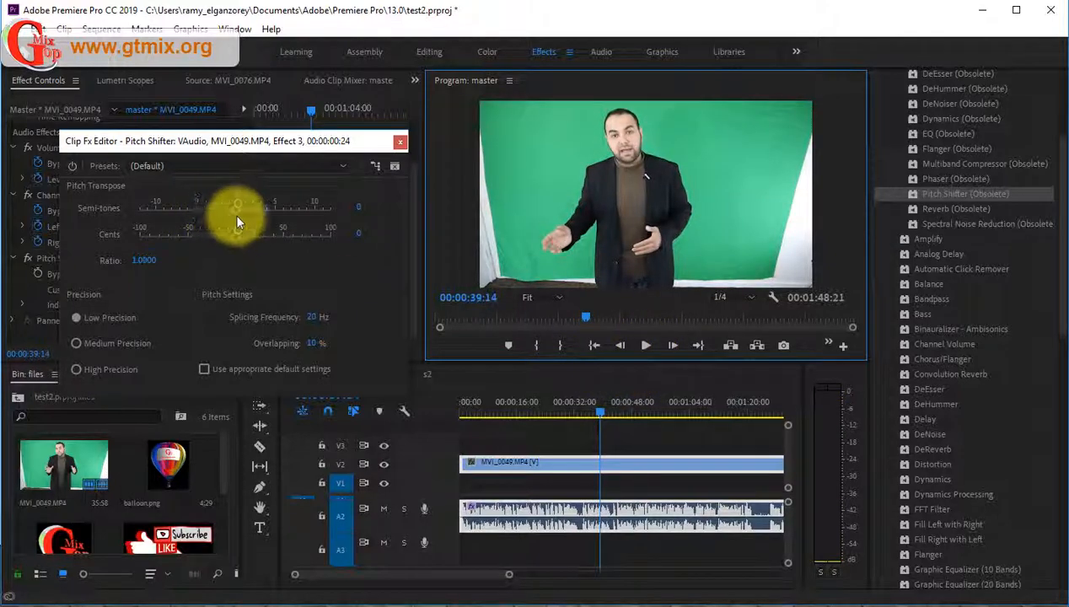
Set Pitch Shifter to 6 semi-tones and -32 cents during playback, and replay a short stretch from about 15 seconds
left_click(646, 345)
left_click_drag(236, 210, 267, 211)
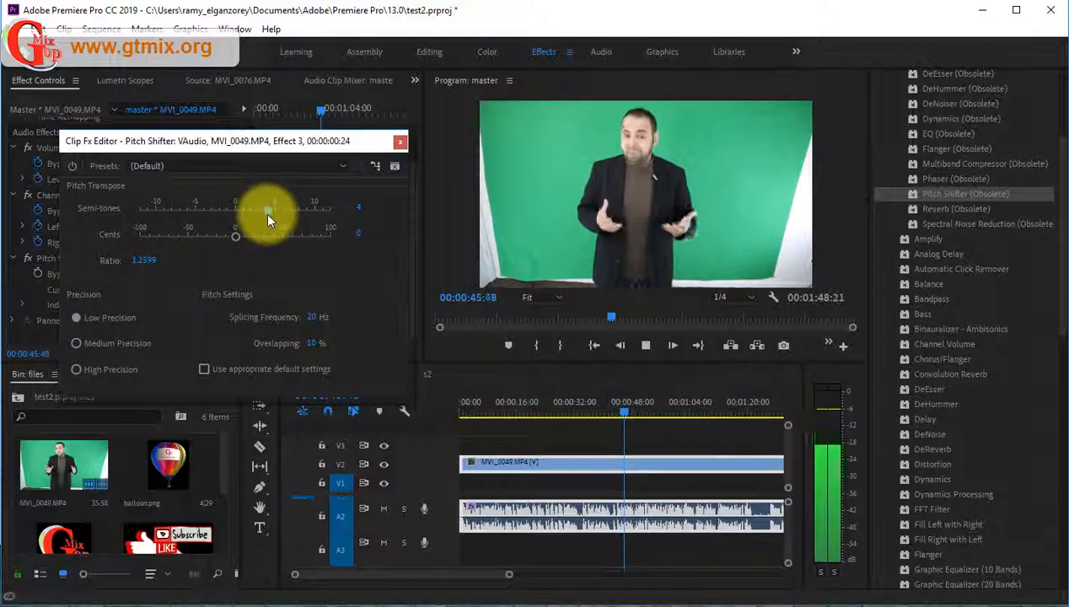
mouse_move(267, 210)
left_mouse_down()
mouse_move(297, 218)
mouse_move(285, 210)
left_mouse_up()
left_click_drag(235, 235, 205, 237)
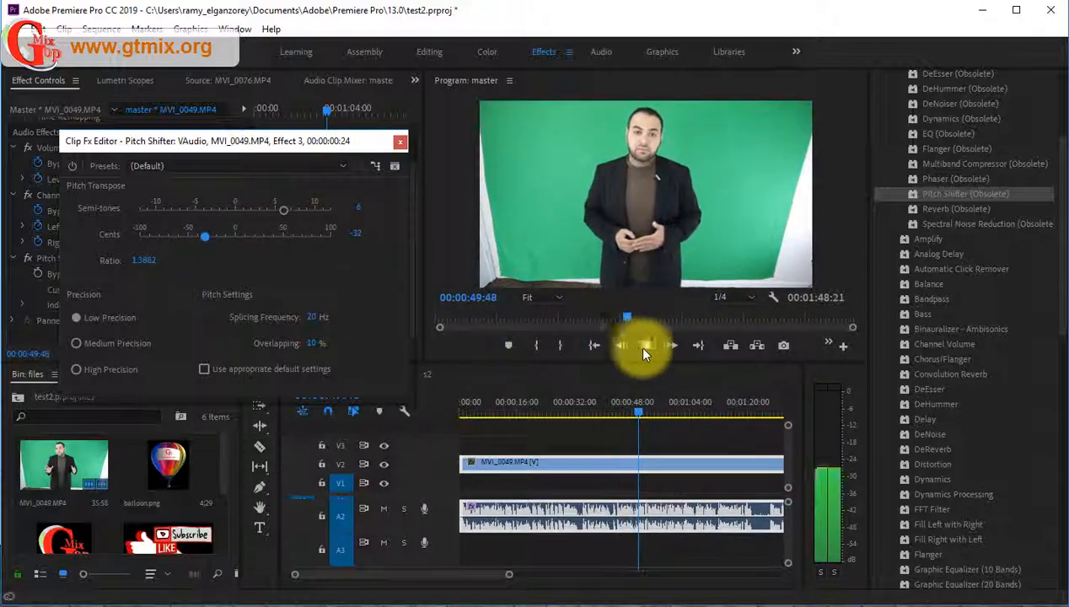
left_click(509, 403)
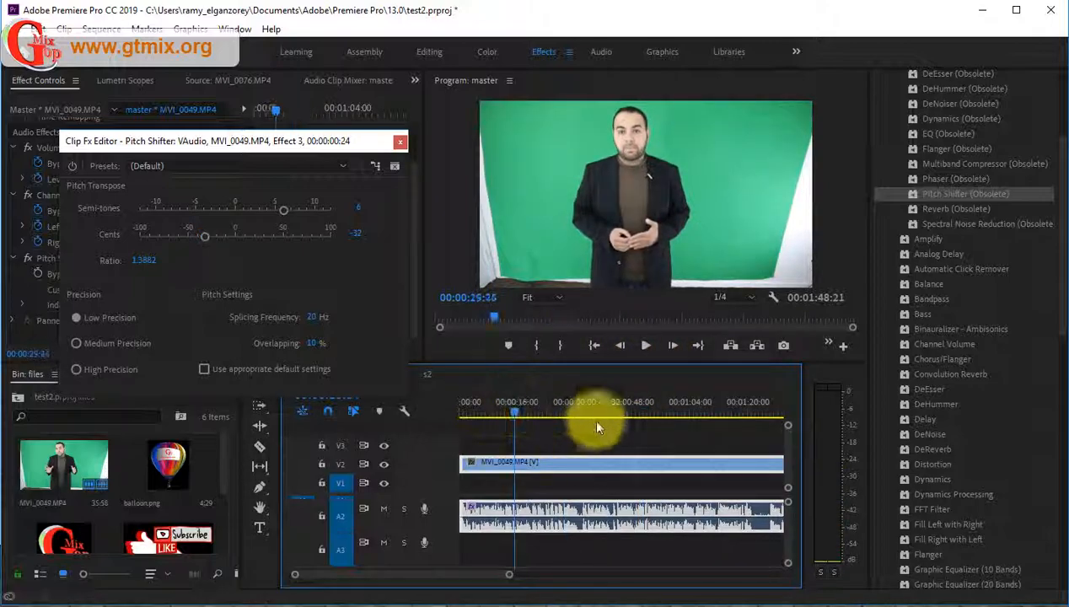
left_click(647, 347)
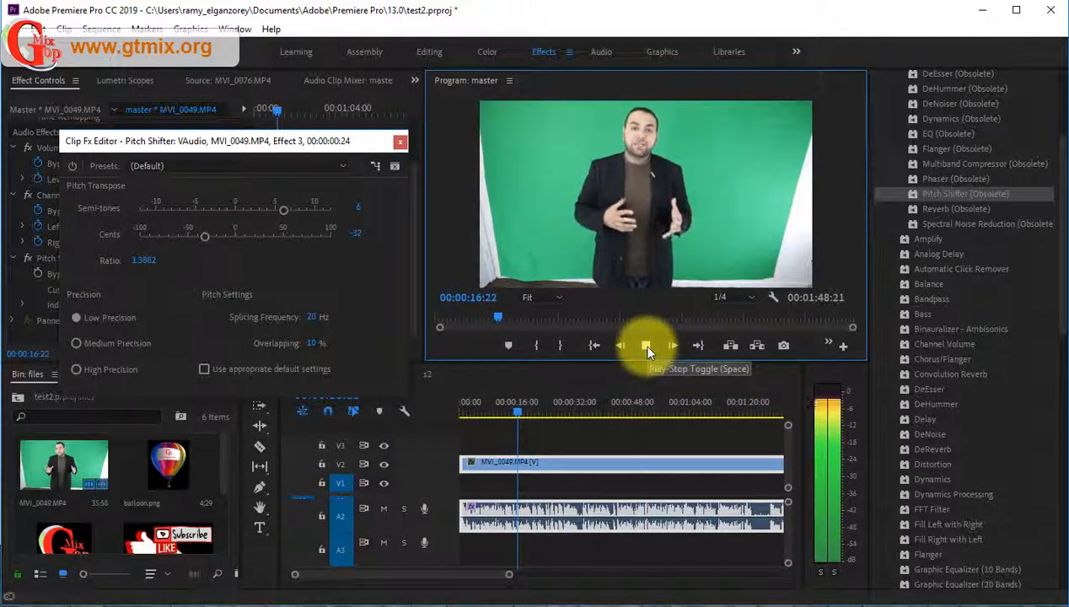
left_click(646, 347)
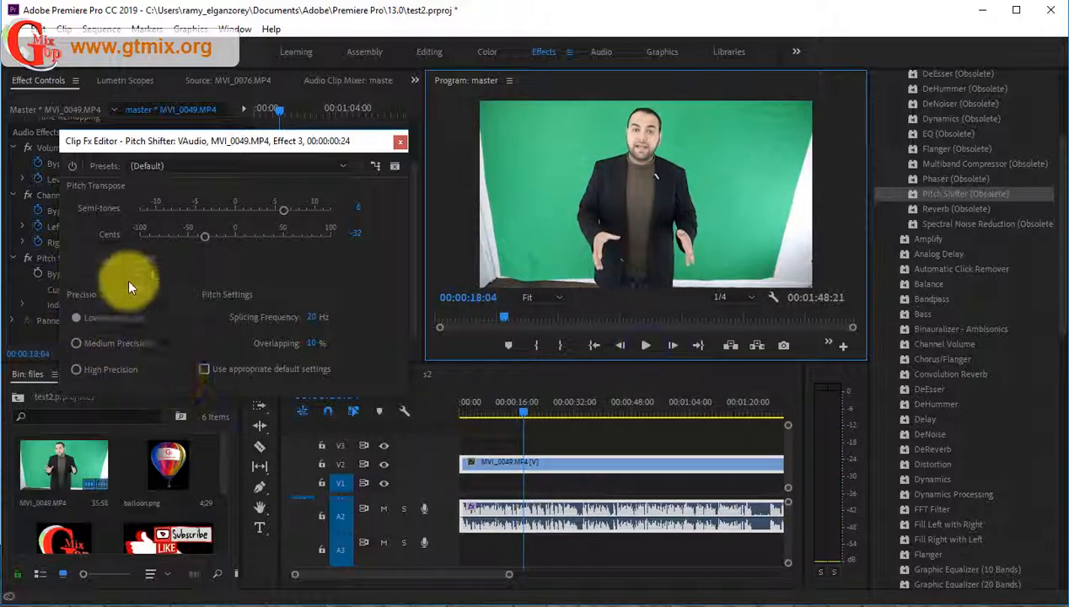
Apply The Dark Lord preset to the Pitch Shifter effect and play a short stretch to hear it
left_click(258, 166)
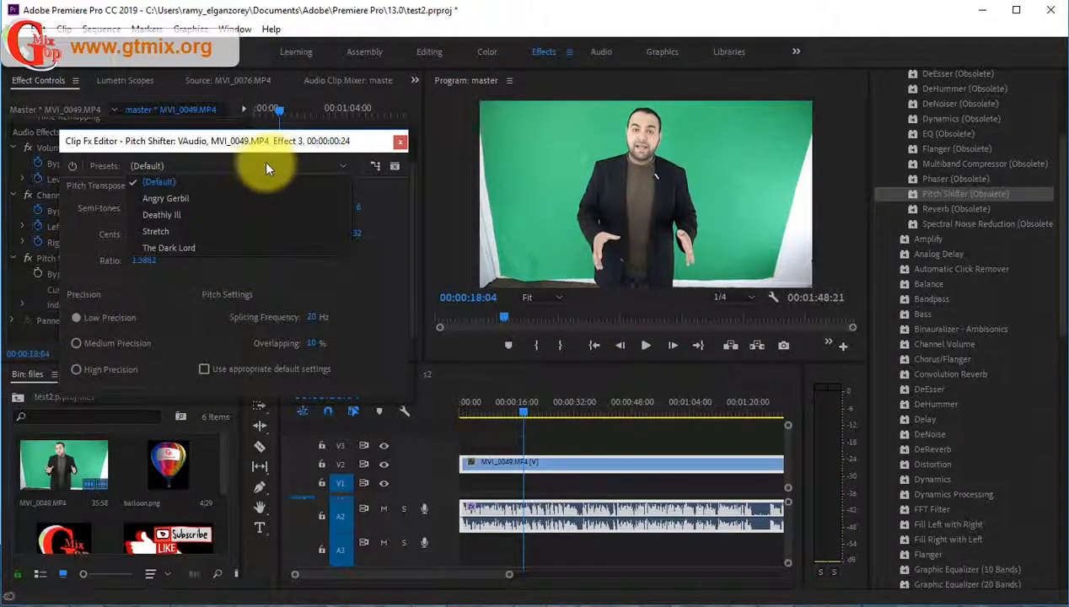
left_click(186, 243)
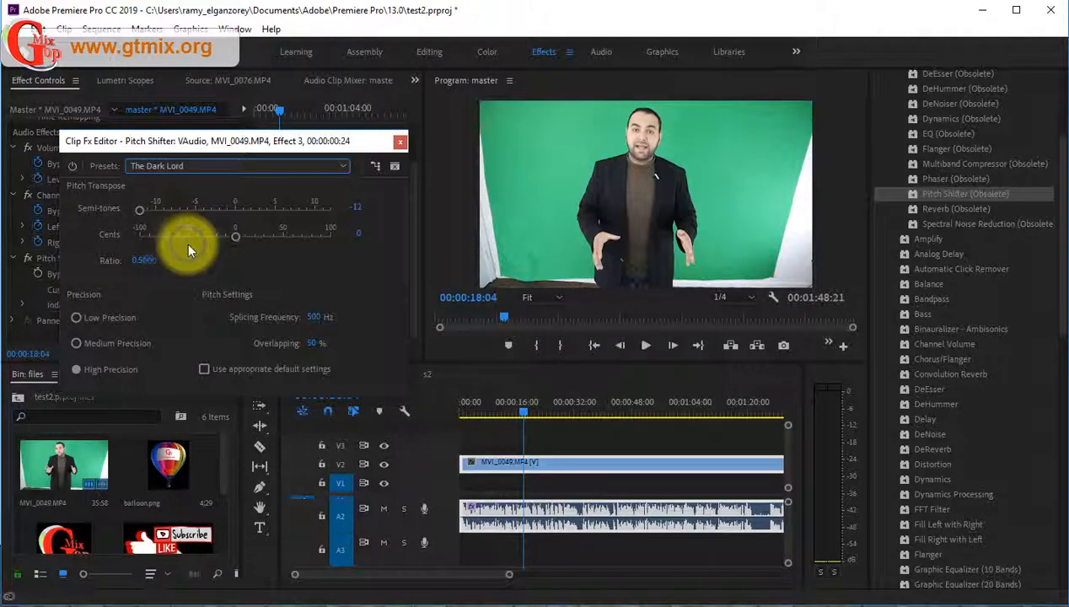
left_click(644, 346)
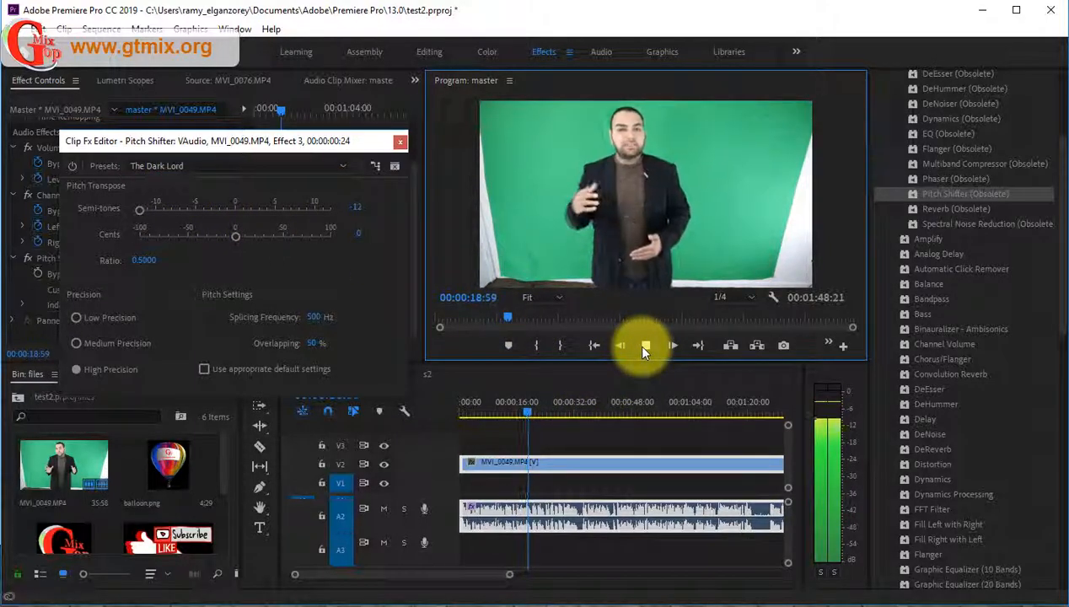
left_click(644, 347)
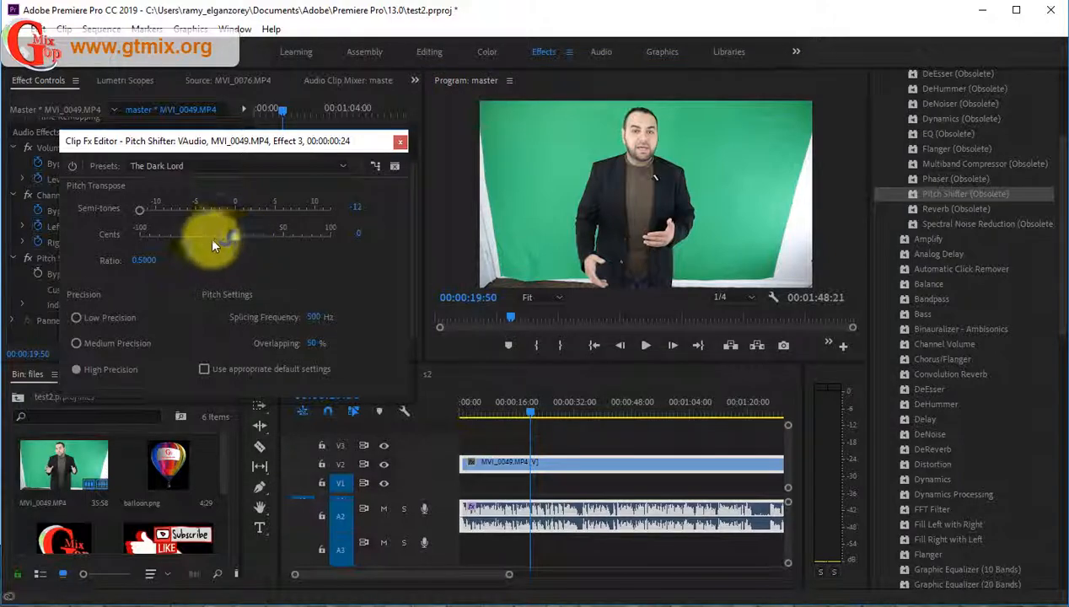
Adjust the Pitch Shifter transposition to -2 semi-tones and -17 cents while listening to the playback
left_click_drag(137, 210, 198, 210)
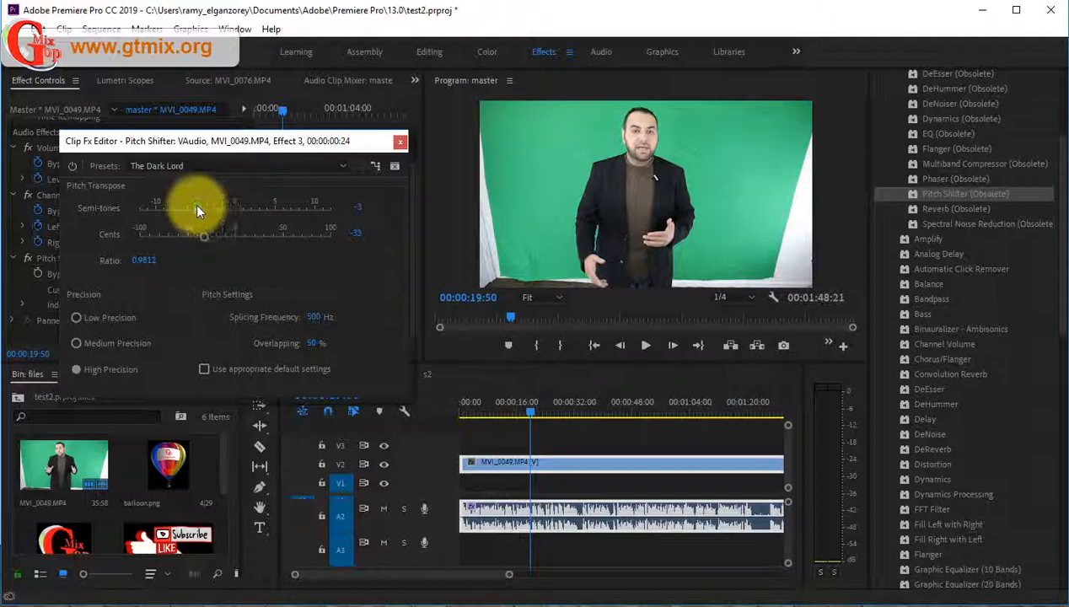
left_click(645, 346)
mouse_move(200, 211)
left_mouse_down()
mouse_move(226, 213)
mouse_move(206, 210)
mouse_move(214, 237)
mouse_move(217, 210)
left_mouse_up()
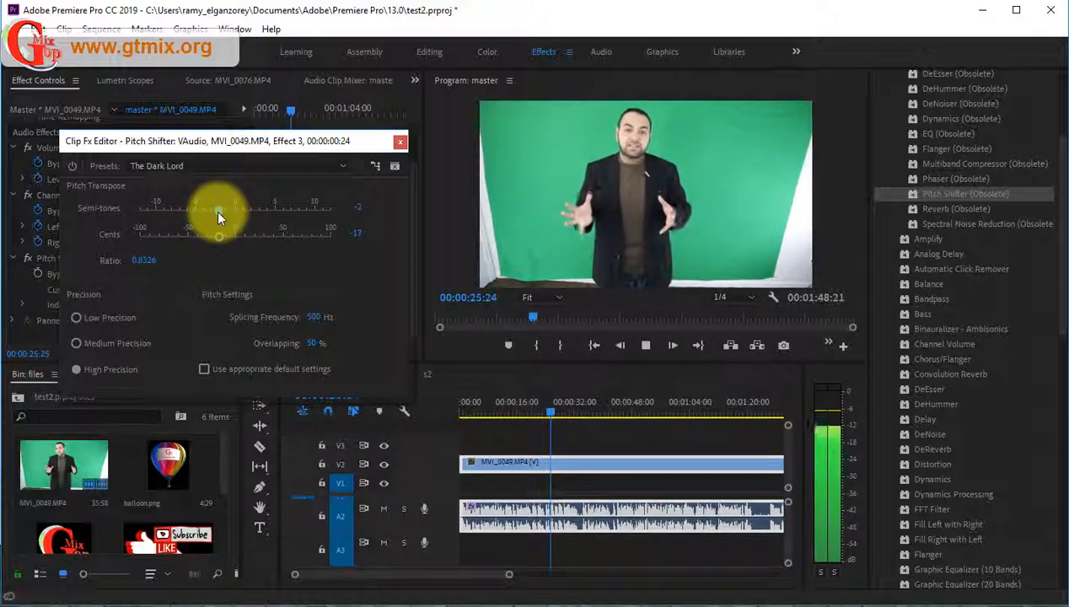
left_click(646, 347)
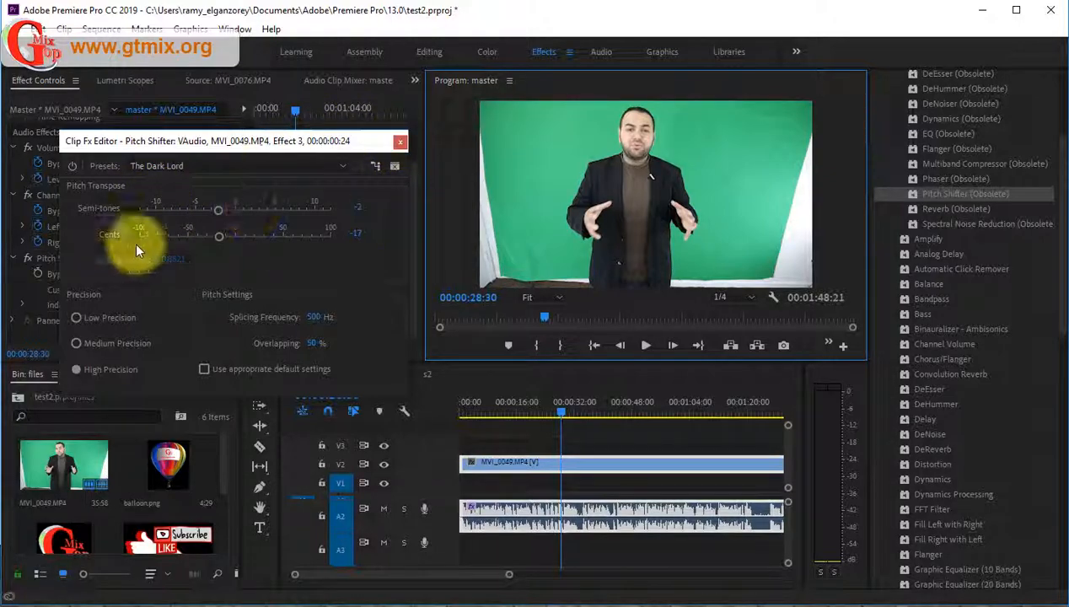
Close the Pitch Shifter editor and move the master sequence's playhead back to 00:00:10:49
left_click(400, 141)
left_click_drag(558, 410, 495, 405)
left_click(637, 464)
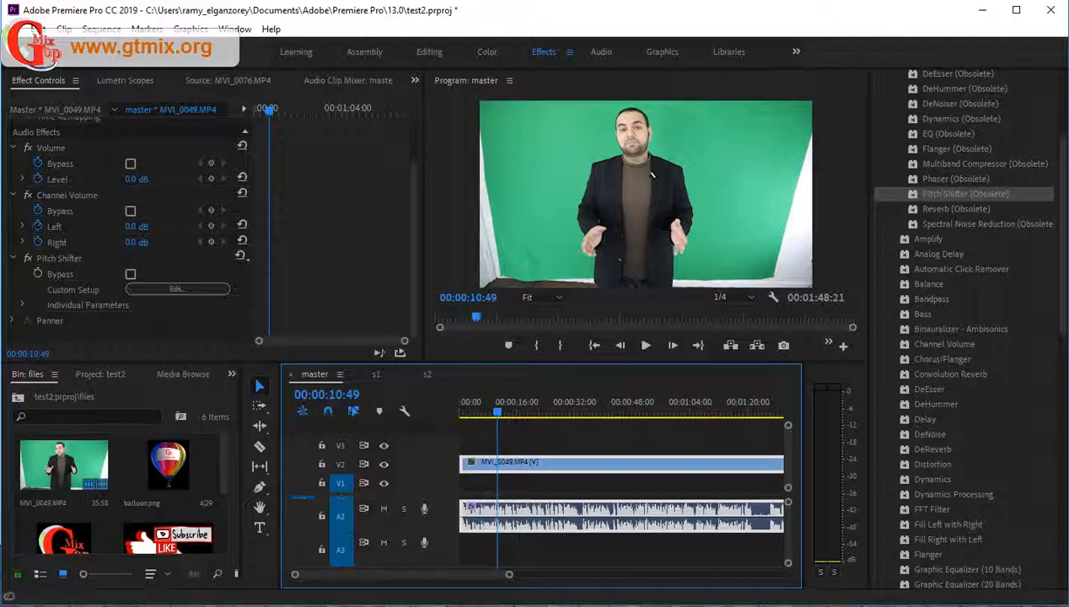
scroll(1049, 308, "down", 2)
left_click_drag(1064, 333, 1061, 494)
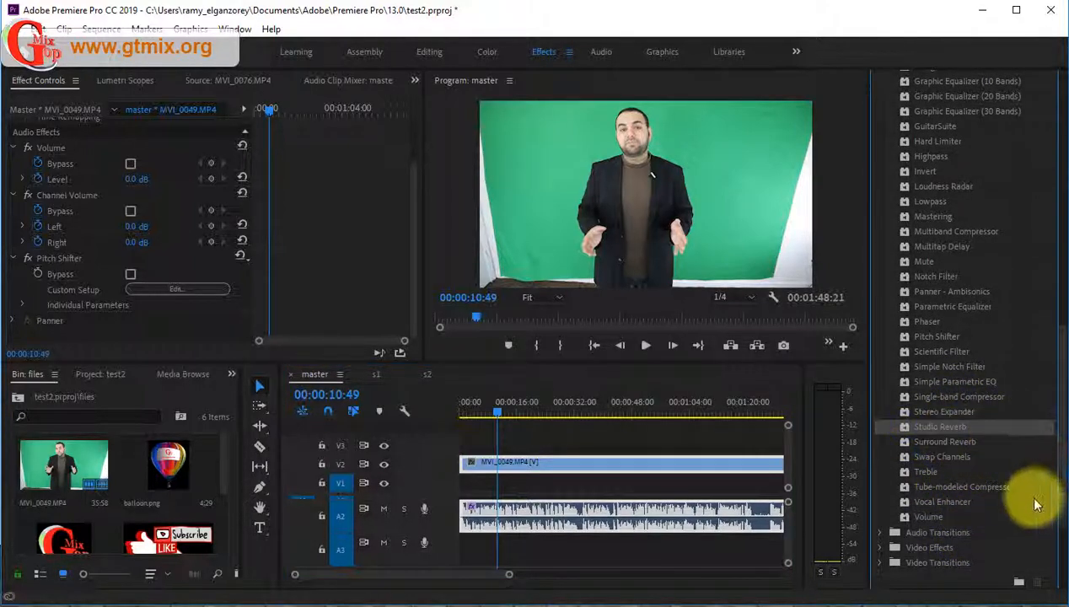
left_click_drag(1061, 478, 1028, 221)
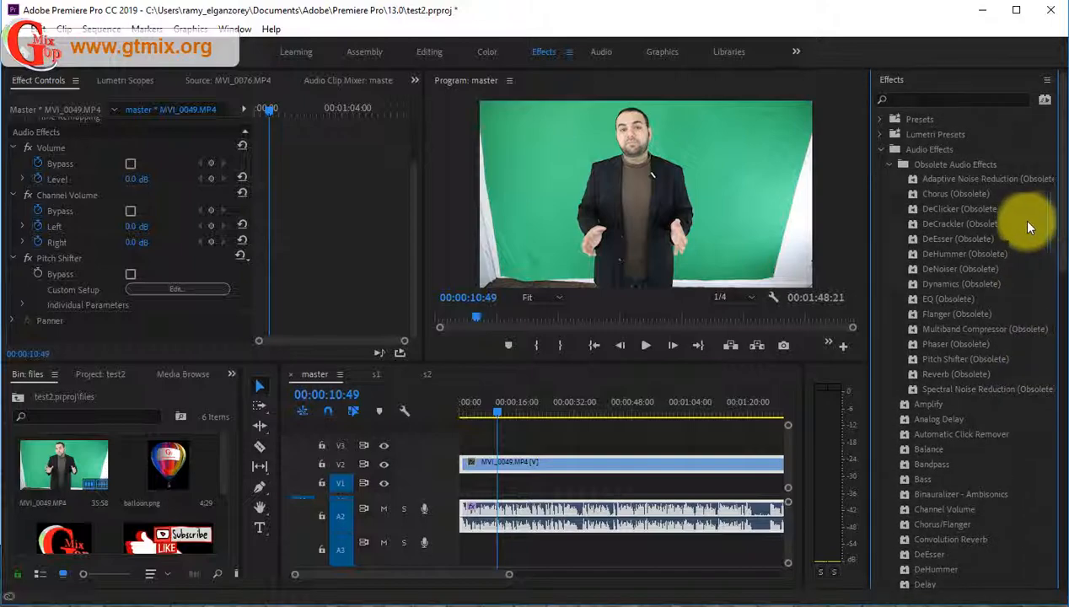